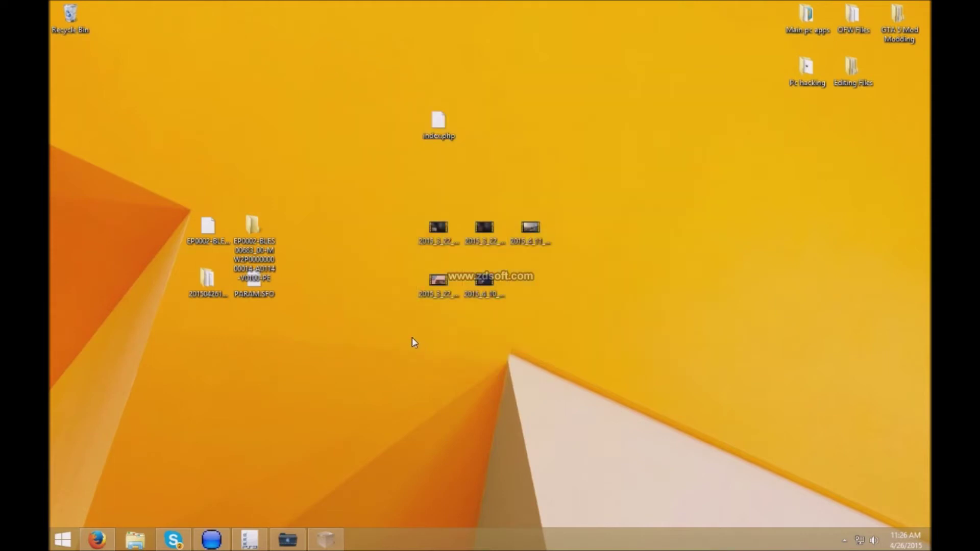
- Select the five video files on the desktop
left_click_drag(390, 340, 641, 225)
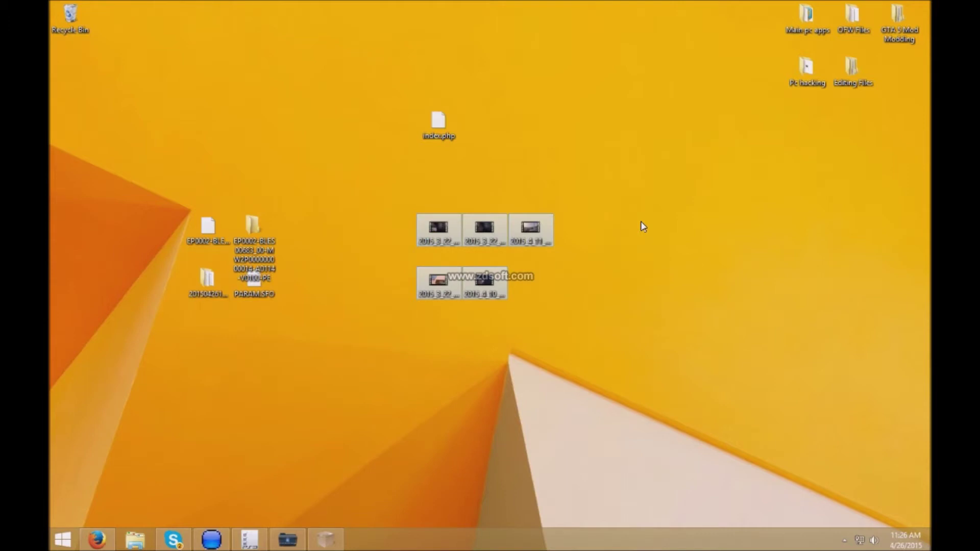
left_click(463, 341)
left_click_drag(382, 323, 657, 207)
left_click_drag(365, 392, 781, 225)
left_click_drag(371, 370, 677, 212)
- Minimize the PkgView, PARAM.SFO Editor and PeXploit Lite windows to clear the desktop
left_click(337, 542)
left_click_drag(568, 149, 460, 127)
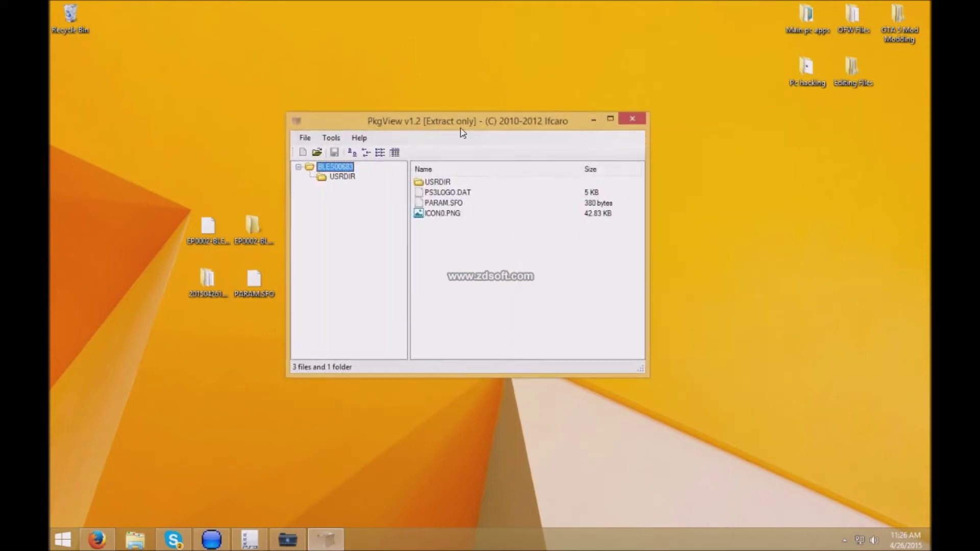
left_click(592, 120)
left_click(250, 542)
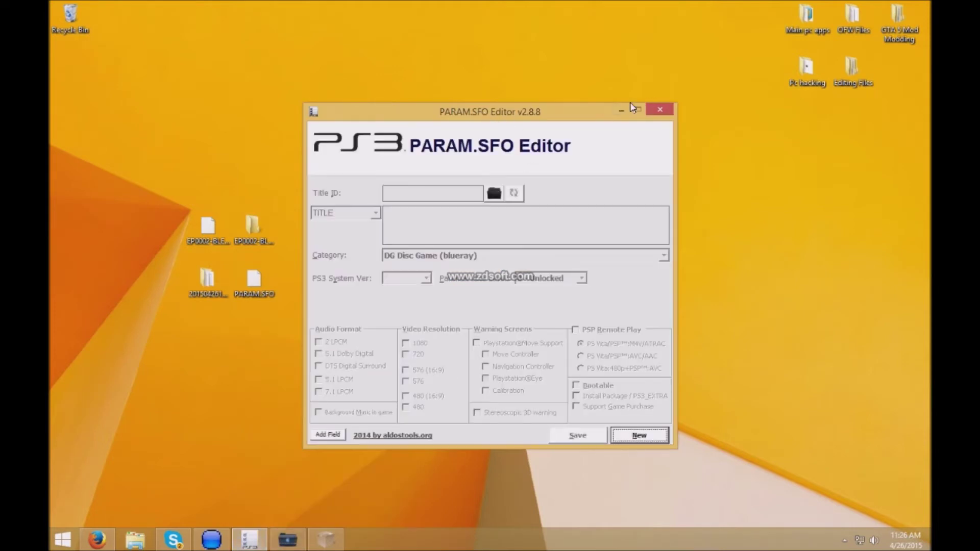
left_click(619, 111)
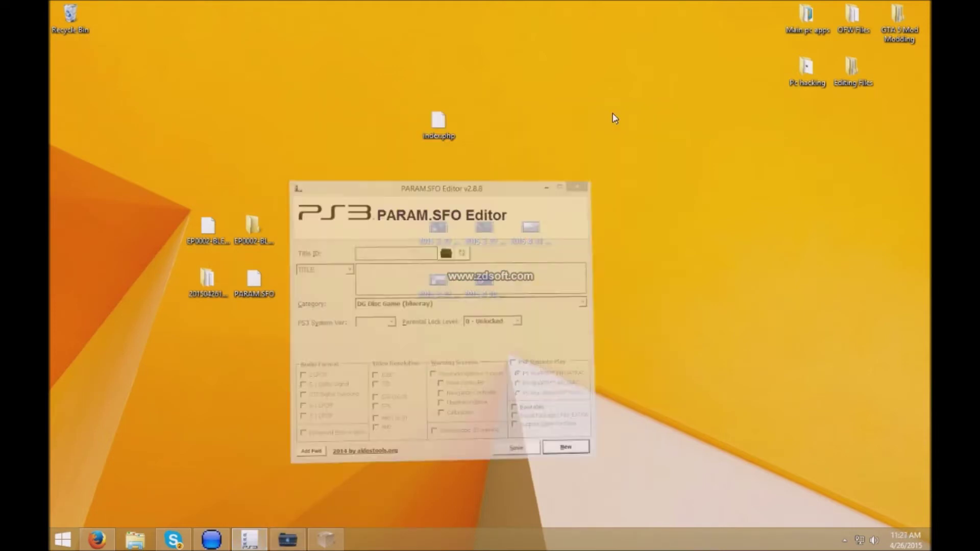
left_click(286, 546)
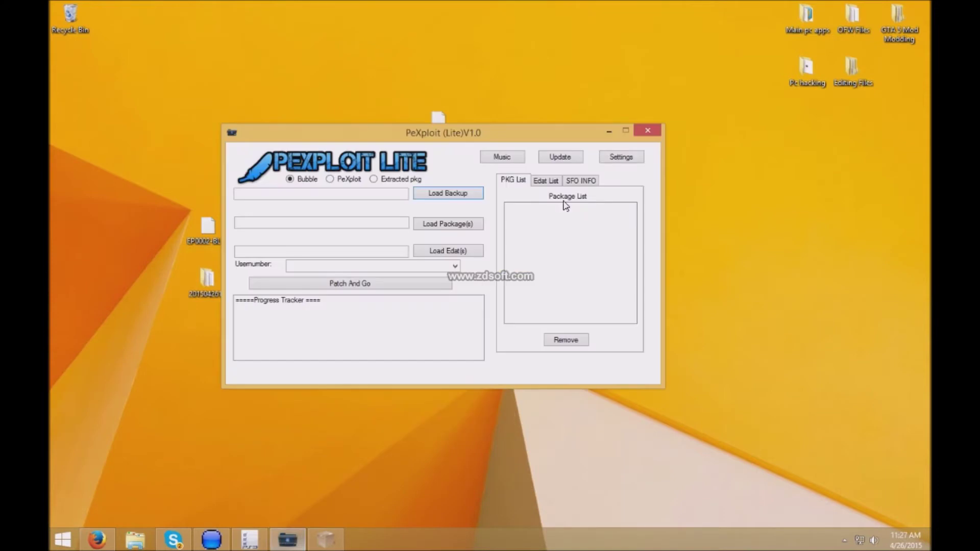
left_click_drag(461, 132, 482, 118)
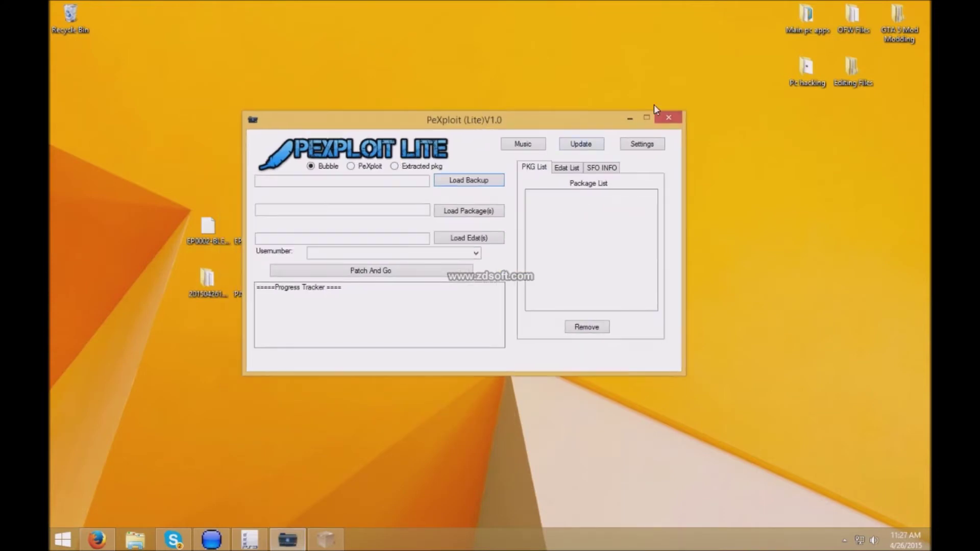
left_click(630, 118)
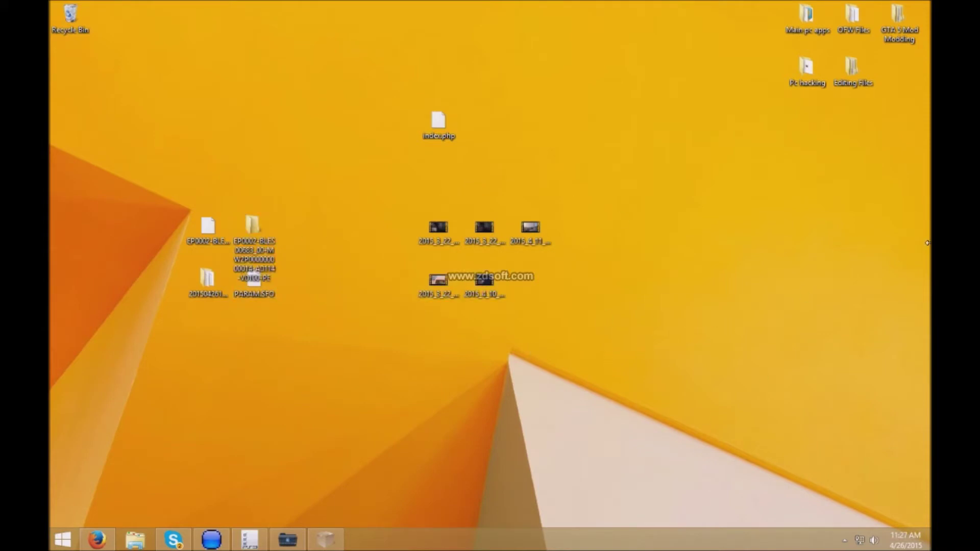
left_click_drag(315, 360, 775, 285)
left_click_drag(333, 389, 746, 306)
left_click_drag(679, 100, 544, 384)
left_click(250, 213)
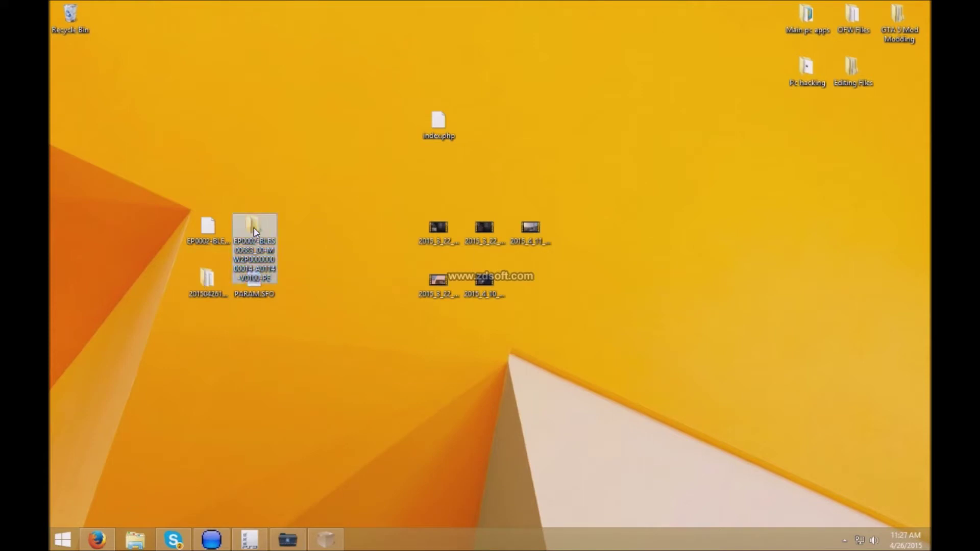
left_click_drag(199, 304, 277, 375)
left_click(219, 358)
left_click(396, 438)
left_click_drag(208, 347, 207, 302)
left_click(219, 314)
mouse_move(256, 236)
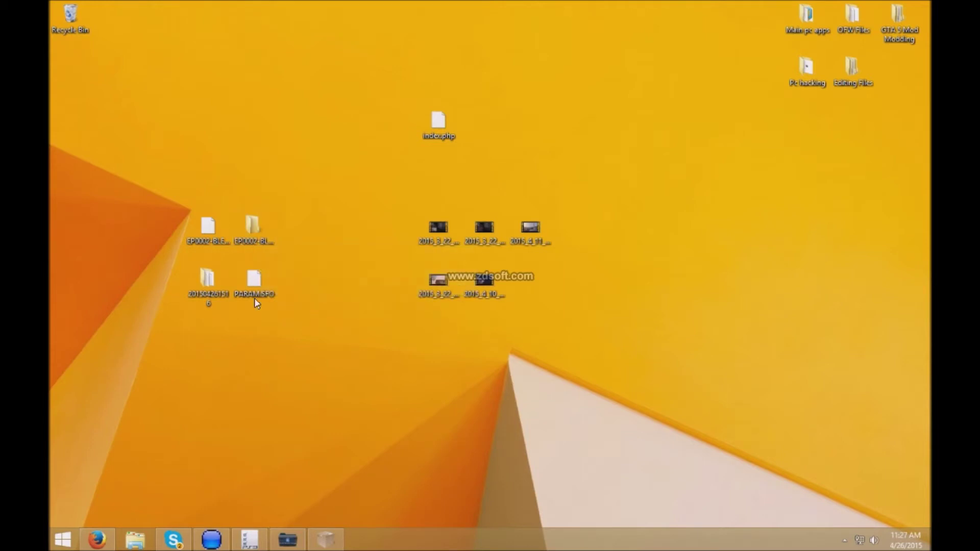
left_click_drag(330, 203, 189, 289)
- View BLES00683's Extract options in PkgView, close it, and move EP0002 above the other icons
left_click(325, 539)
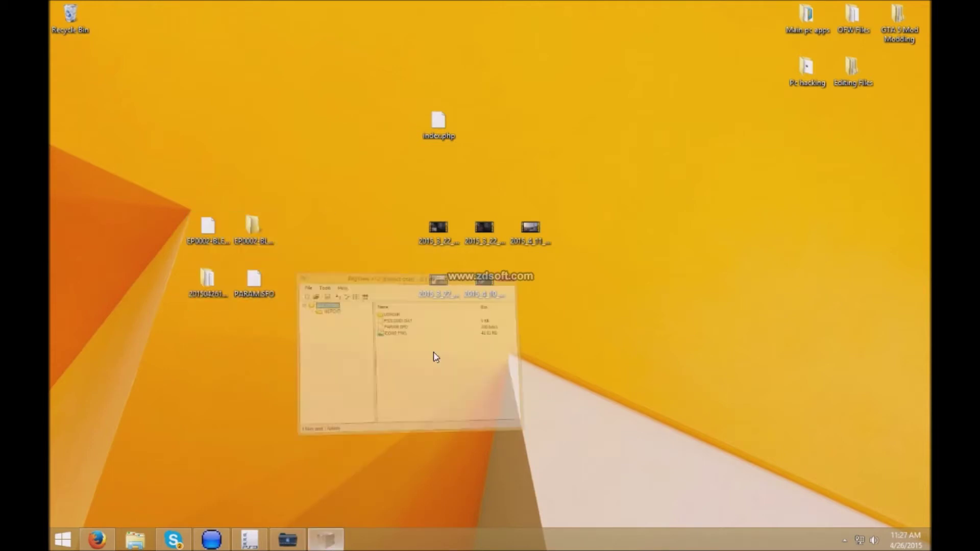
left_click_drag(417, 127, 459, 121)
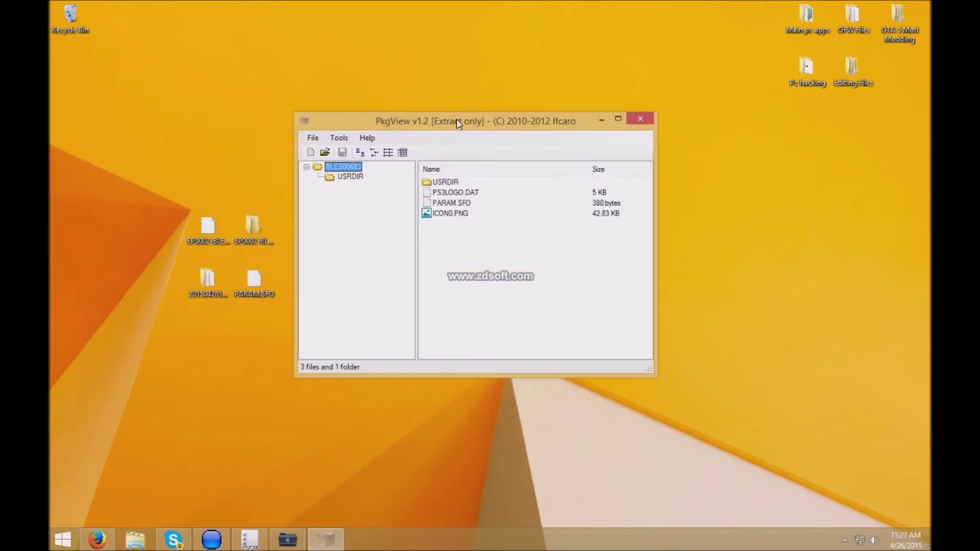
left_click(216, 233)
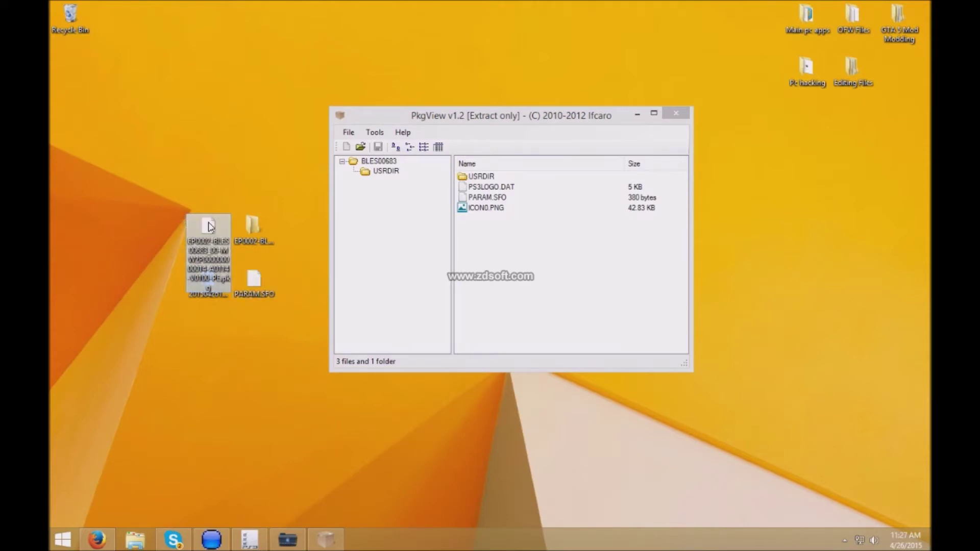
left_click(396, 227)
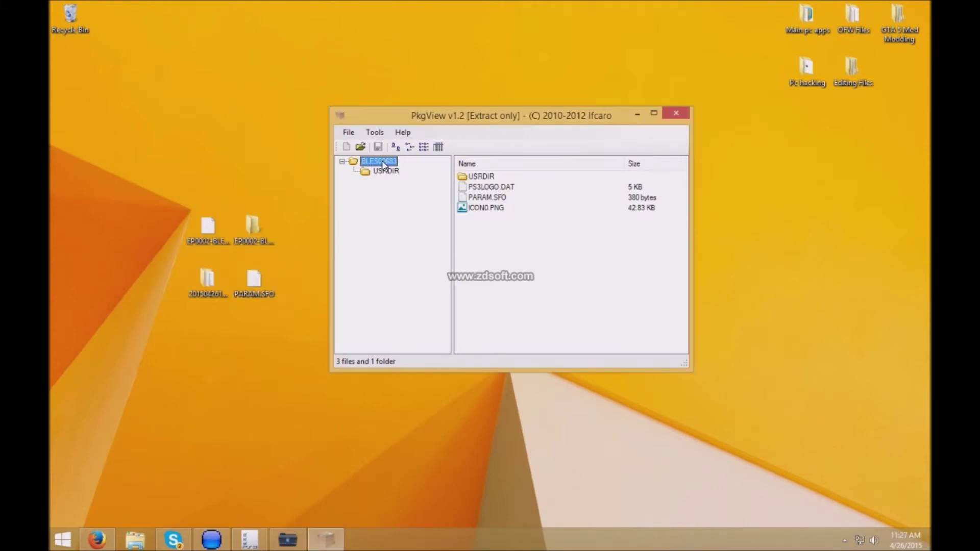
right_click(384, 165)
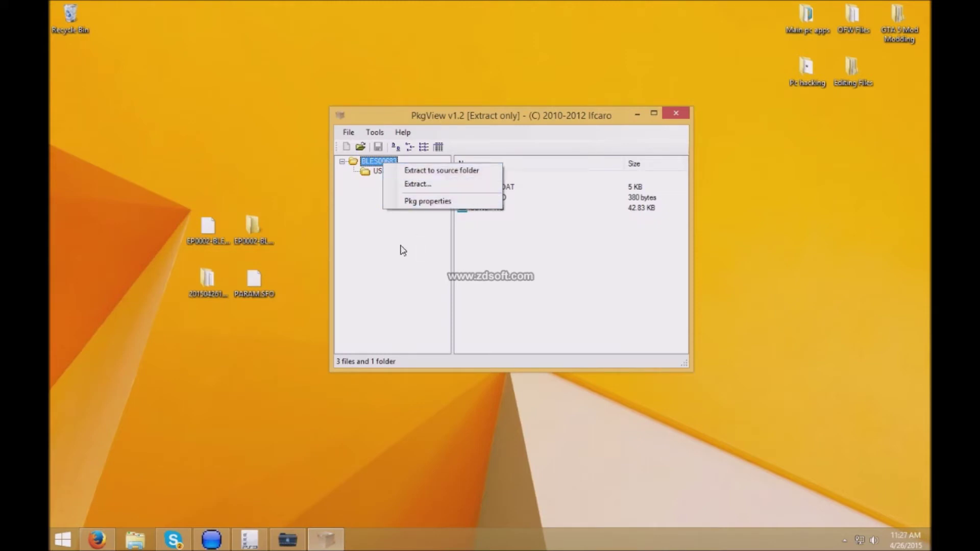
left_click(404, 250)
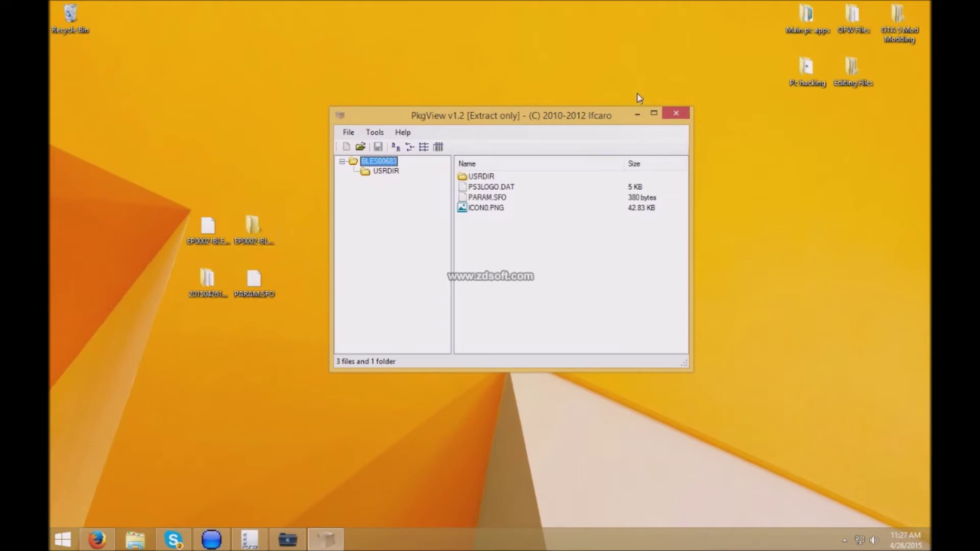
left_click(675, 115)
left_click_drag(249, 233, 249, 127)
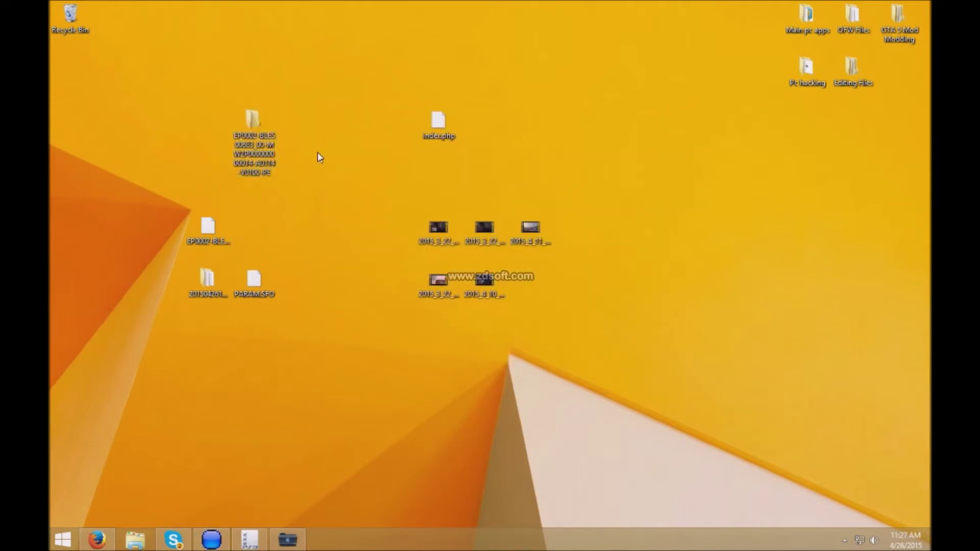
- Open the EP0002 package folder down to BLES00683\USRDIR
double_click(249, 124)
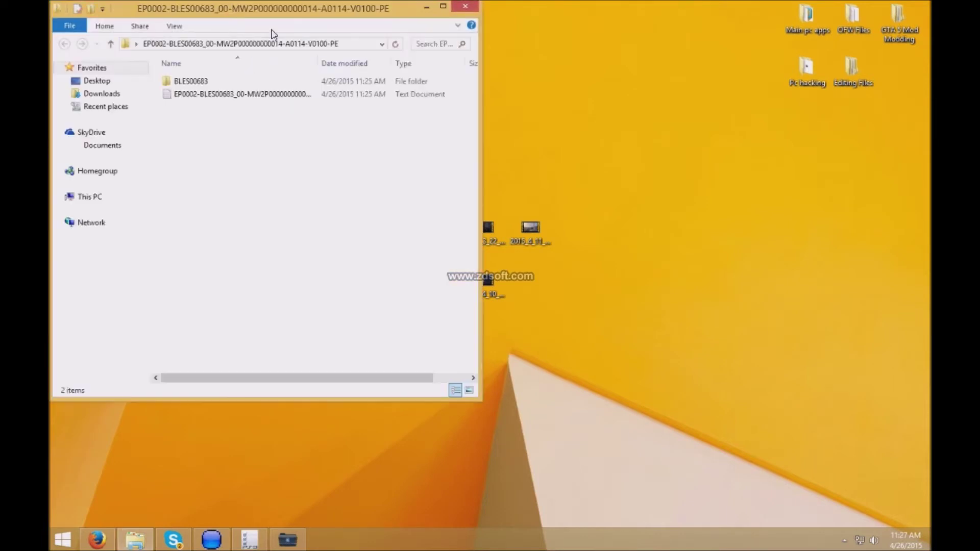
left_click(226, 82)
double_click(237, 83)
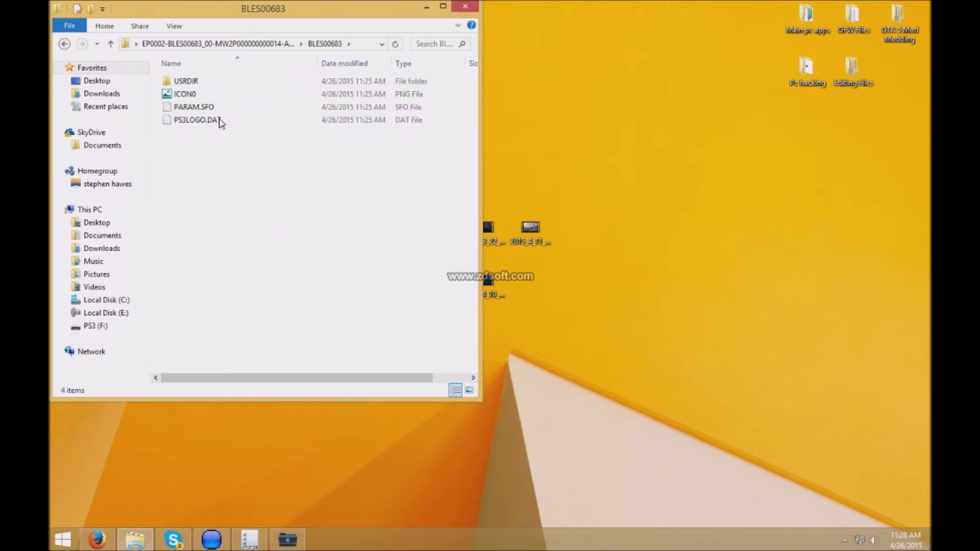
left_click(185, 82)
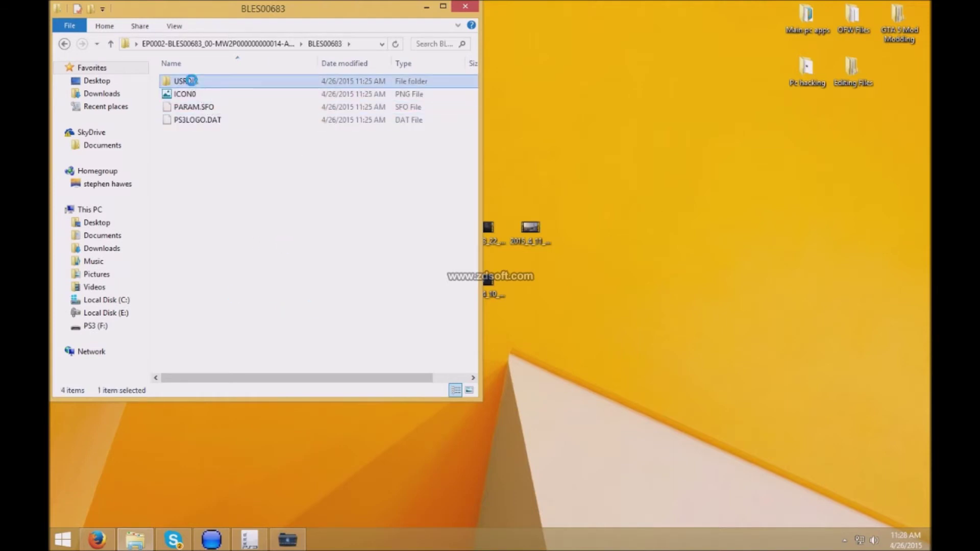
double_click(190, 81)
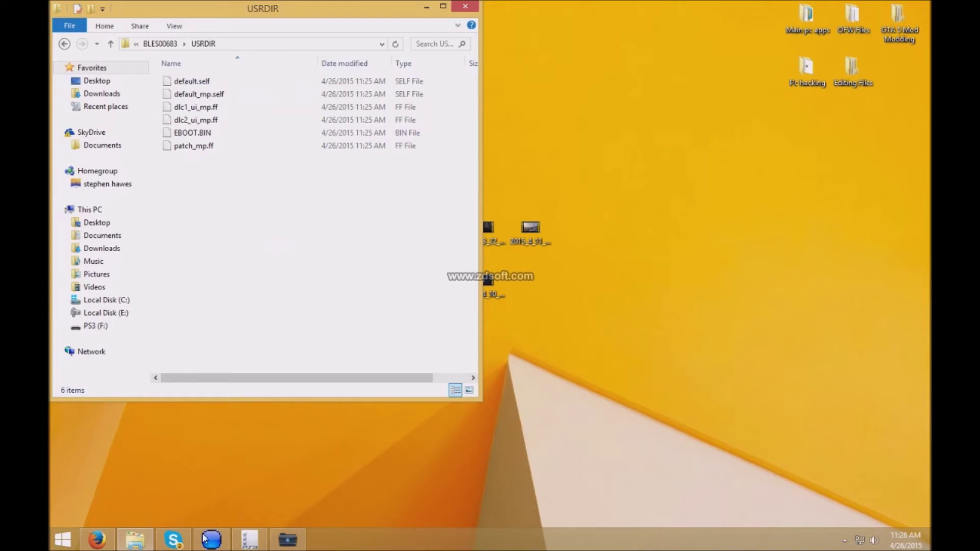
- In a second window, open E:\DellModzZ Main Folder's MW2 DEX xIMCLz Infinity Light folder
right_click(135, 540)
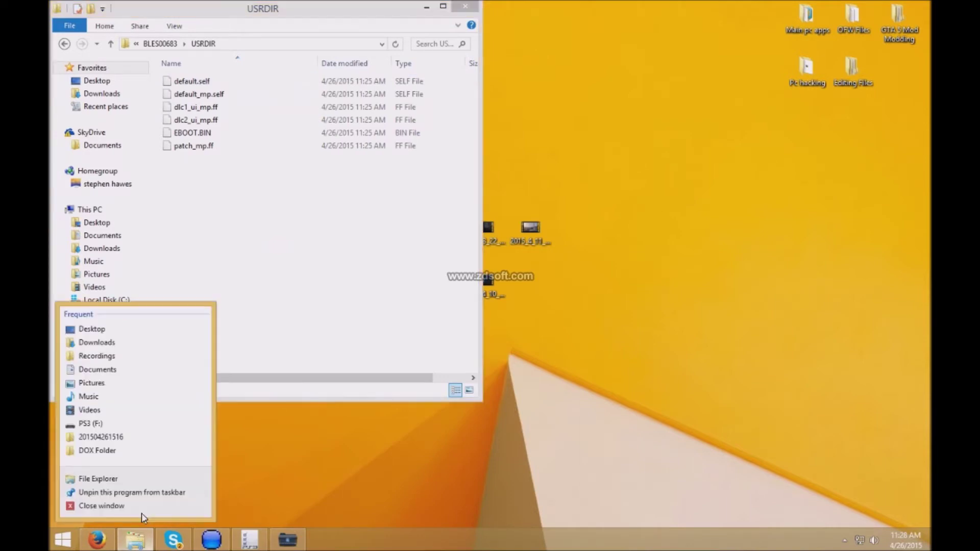
left_click(125, 478)
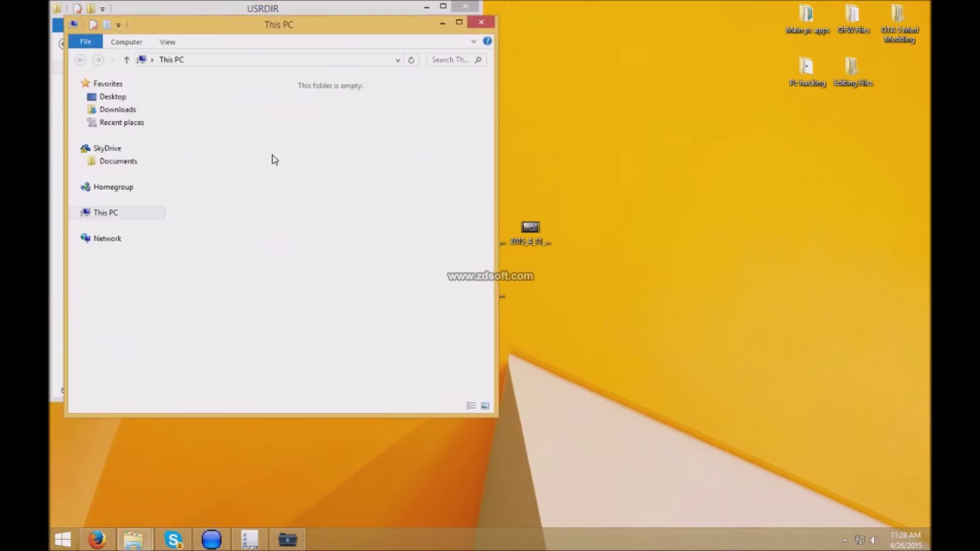
double_click(245, 270)
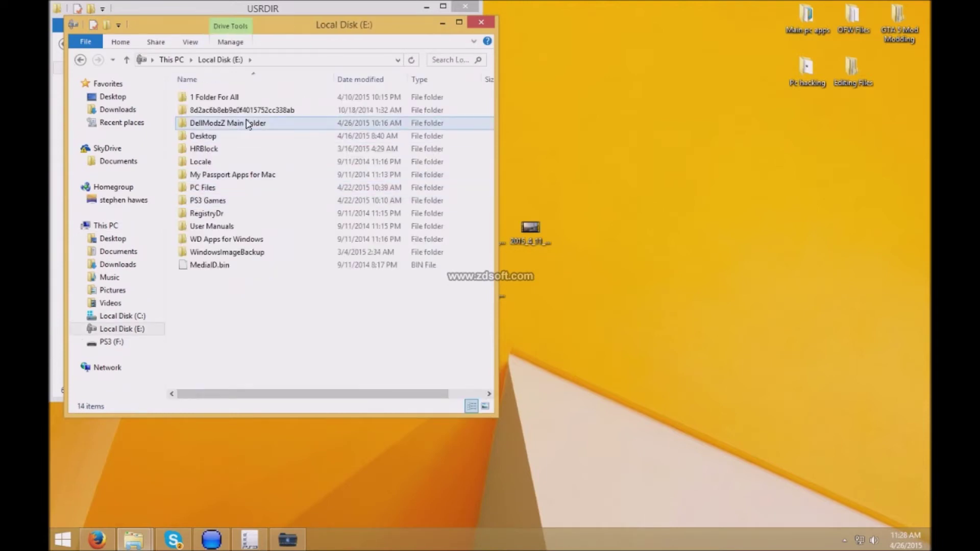
double_click(247, 124)
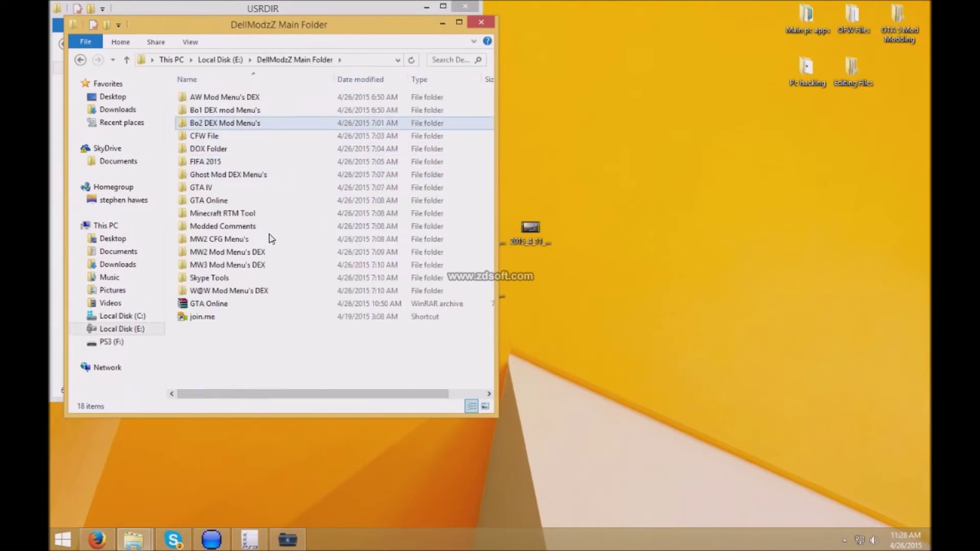
double_click(271, 252)
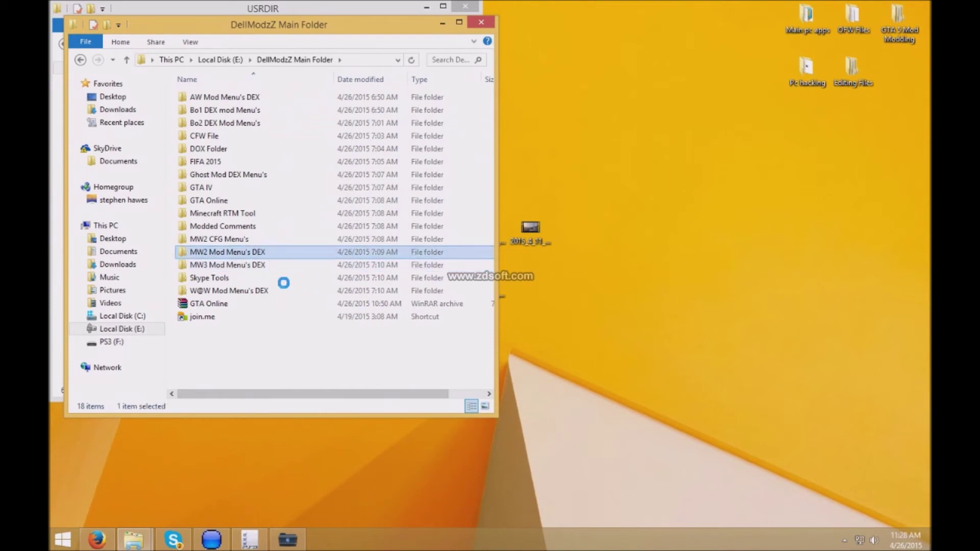
scroll(255, 296, "down", 2)
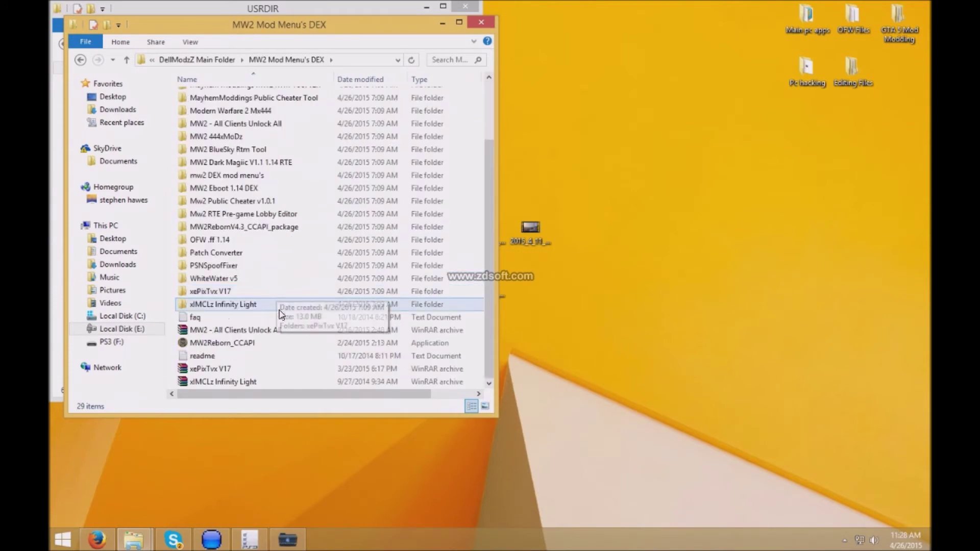
double_click(251, 303)
left_click(232, 102)
- Copy the xIMCLz patch_mp.ff into USRDIR, replacing the existing file, and close the folders
left_click_drag(250, 34, 637, 131)
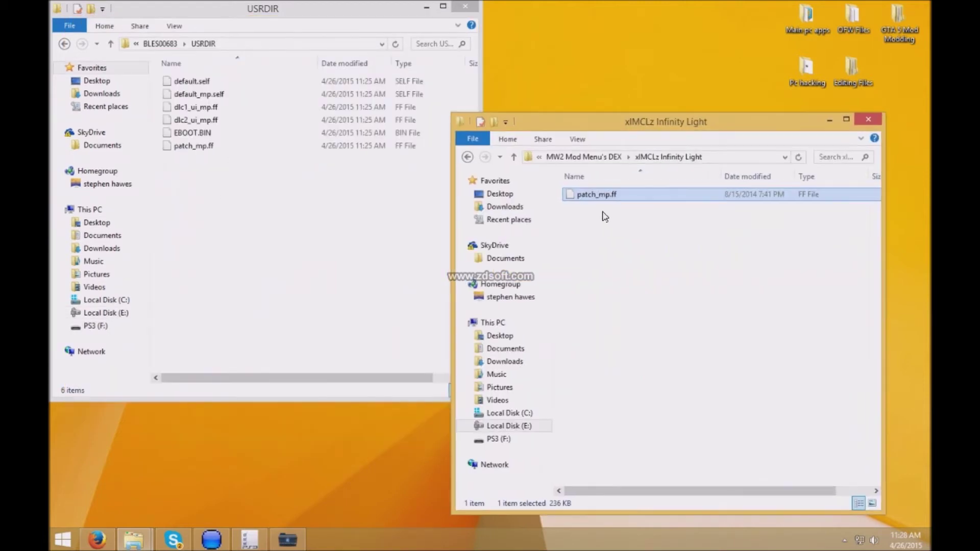
right_click(596, 197)
left_click(638, 318)
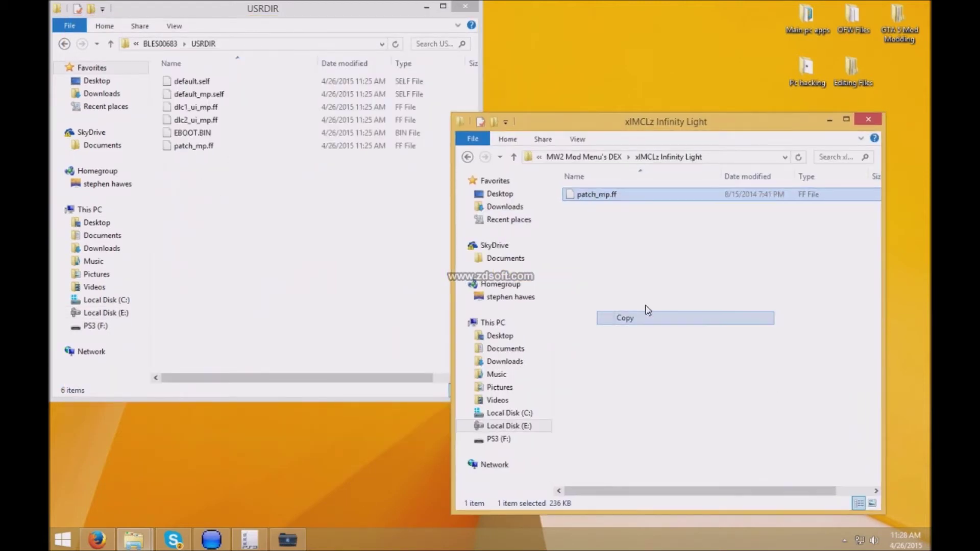
left_click(869, 119)
right_click(362, 257)
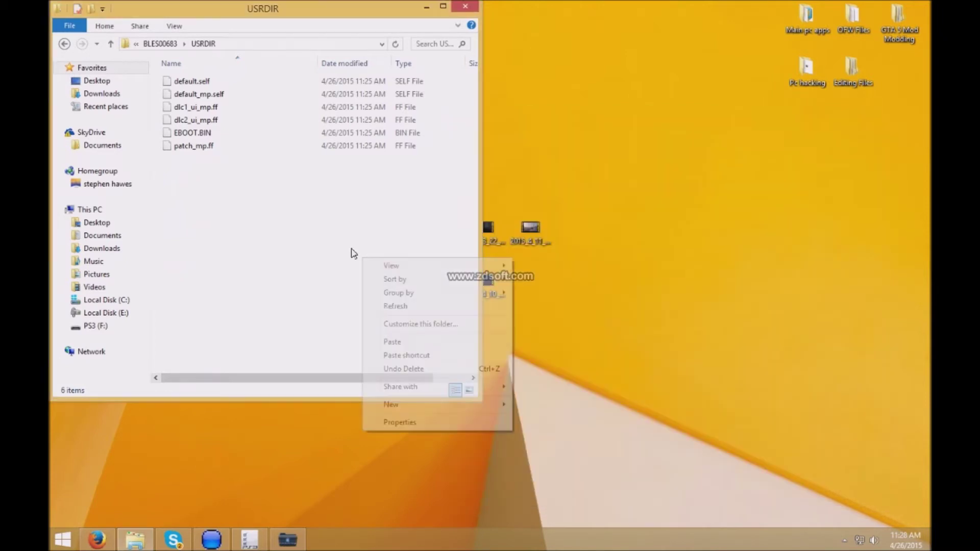
left_click(408, 342)
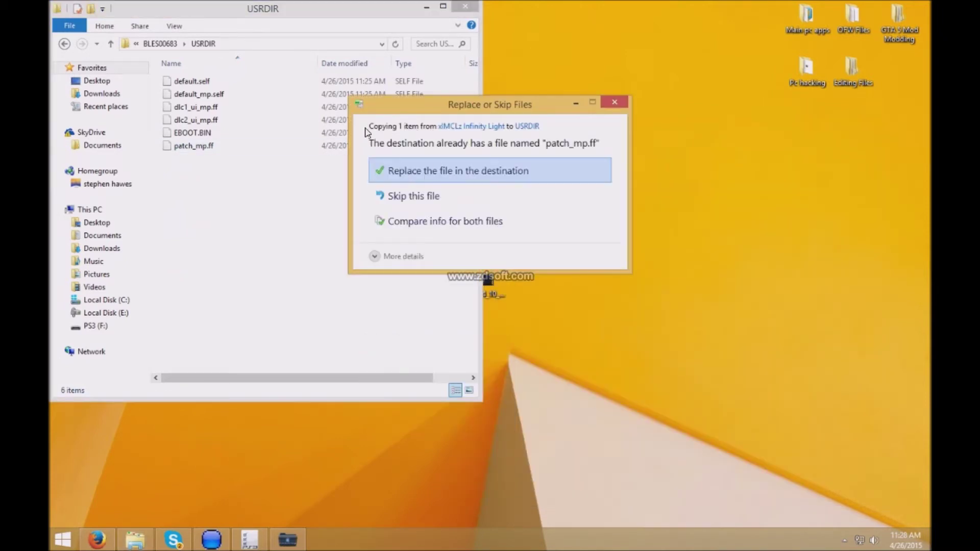
left_click_drag(413, 108, 346, 104)
left_click(369, 168)
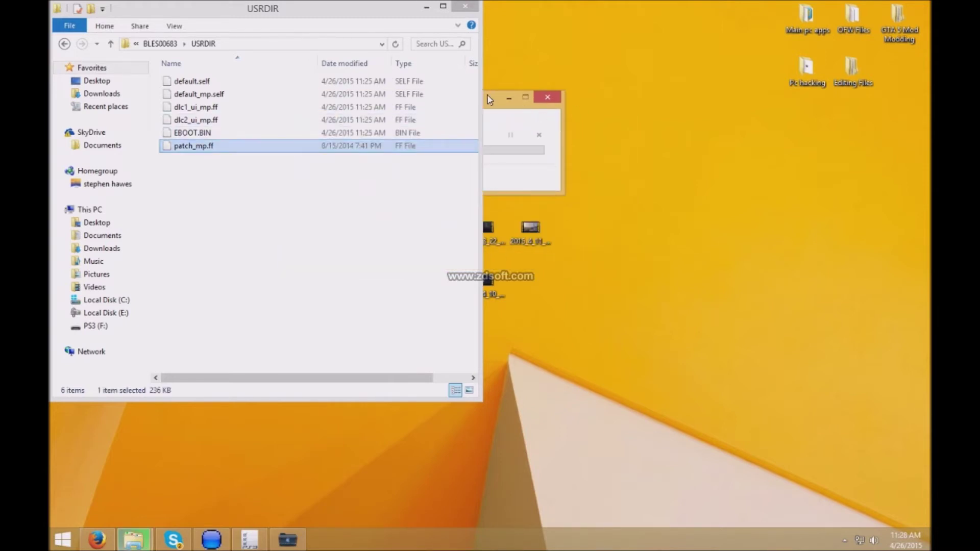
left_click(464, 11)
left_click(247, 129)
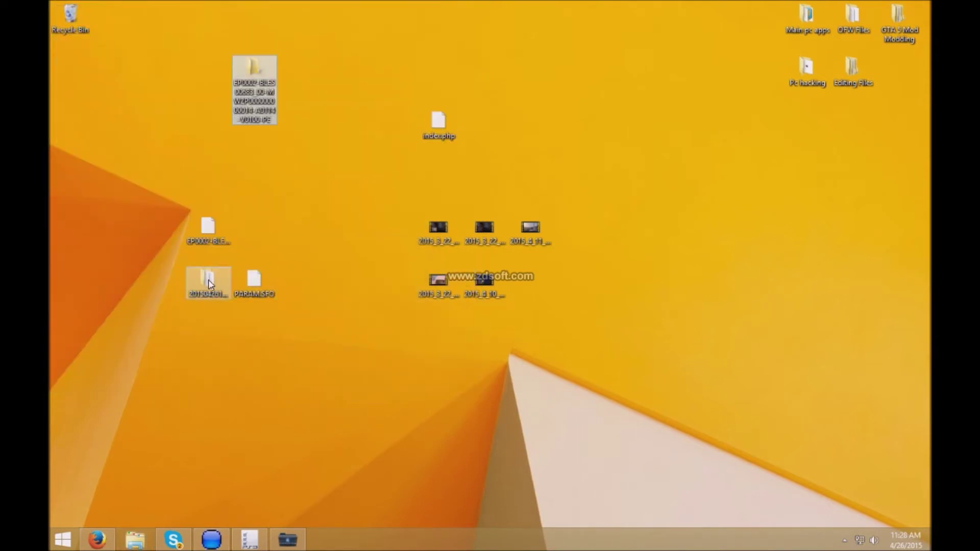
left_click_drag(207, 279, 166, 76)
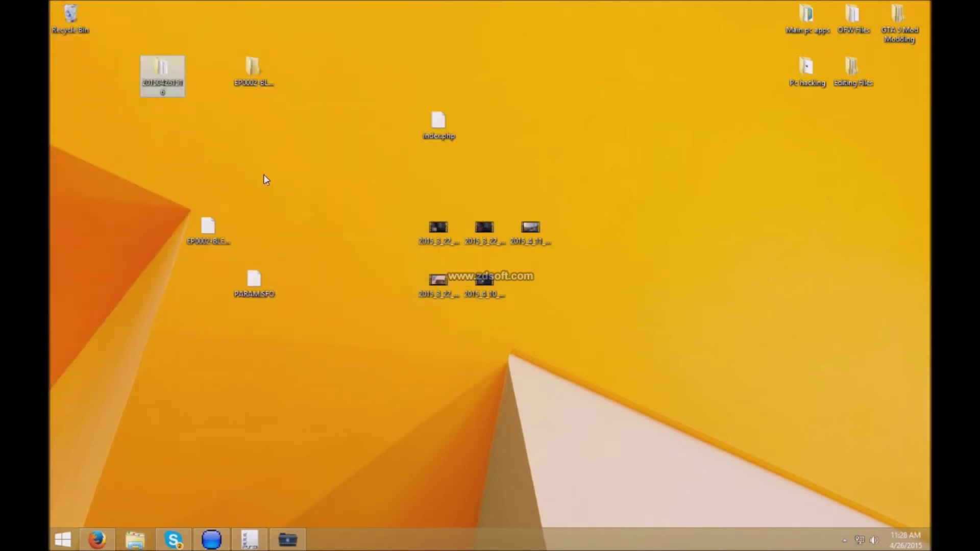
left_click(265, 176)
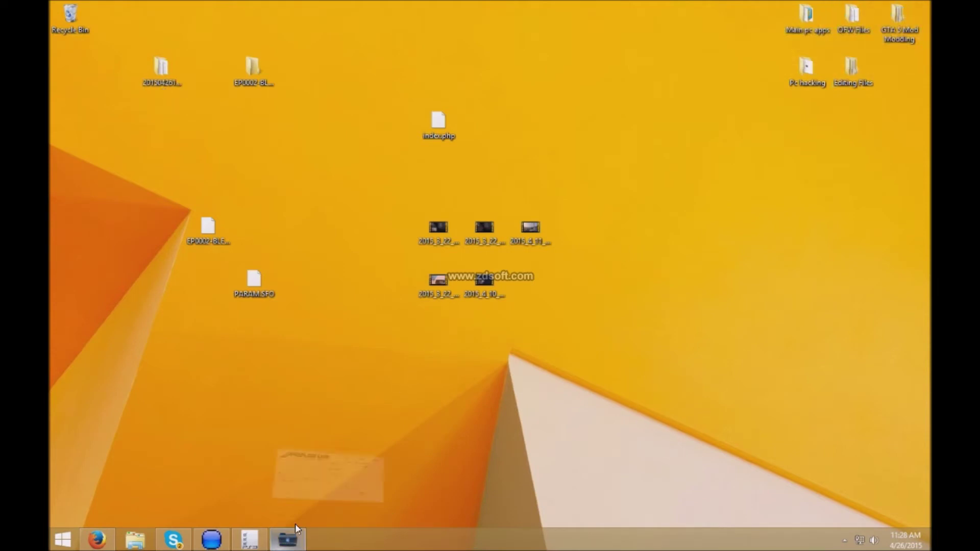
left_click(289, 537)
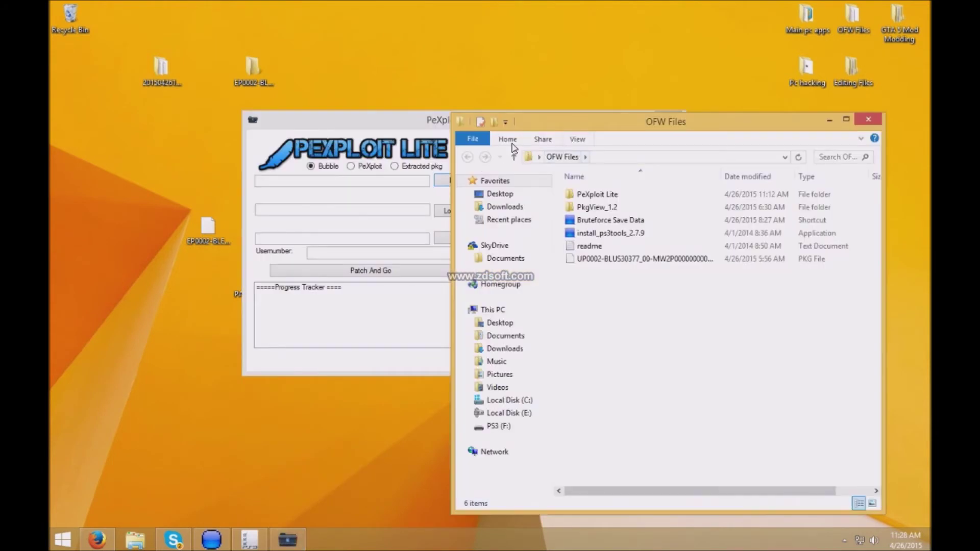
- Close the OFW Files window and switch PeXploit Lite to Extracted pkg mode
key("alt+v")
left_click(873, 120)
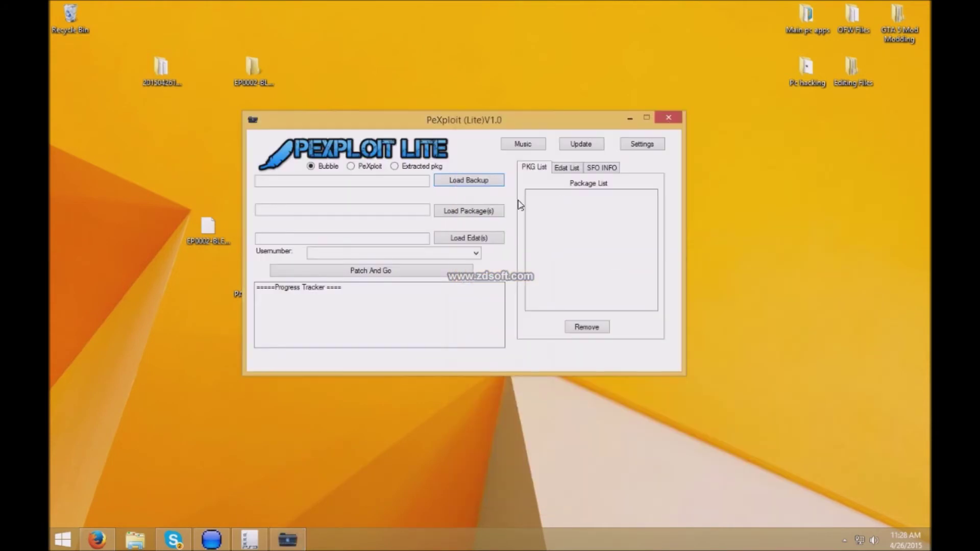
left_click(407, 167)
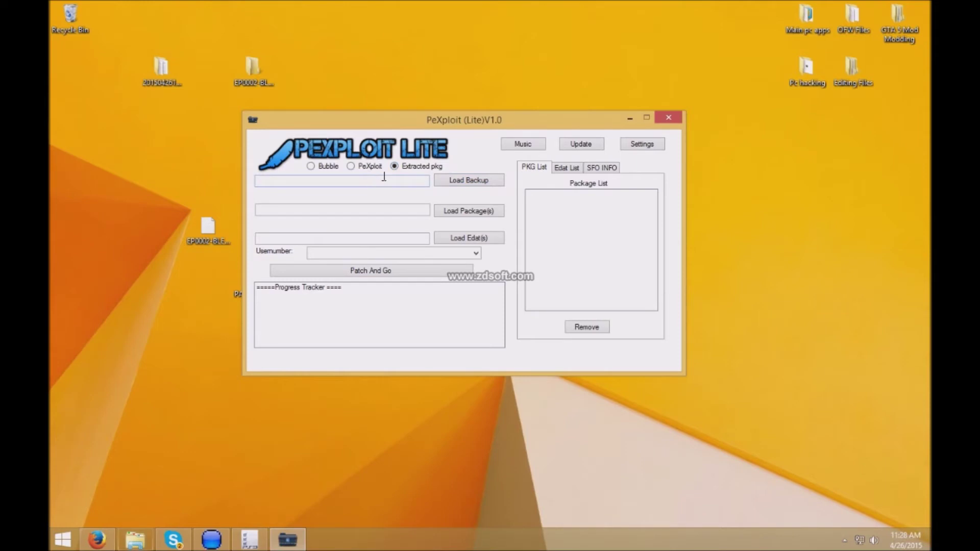
left_click(465, 184)
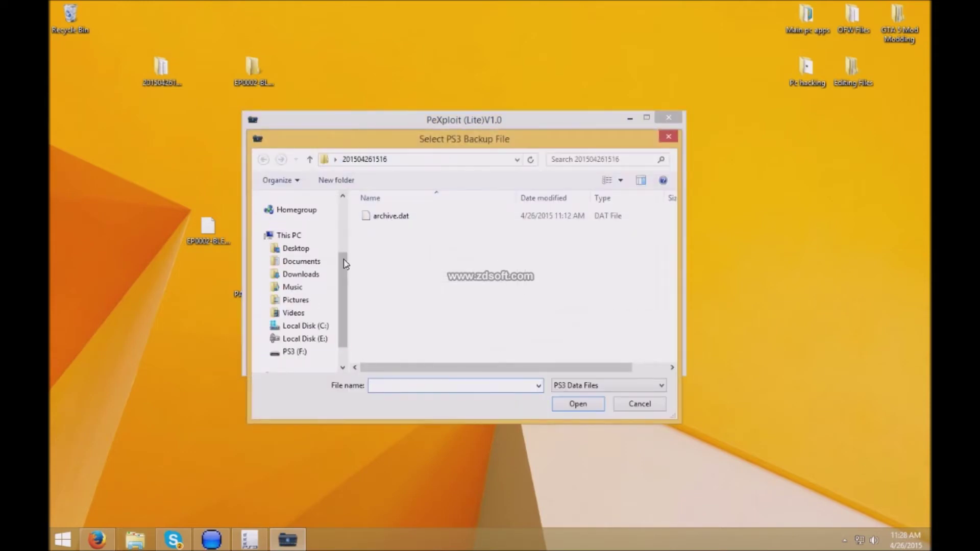
scroll(305, 235, "up", 3)
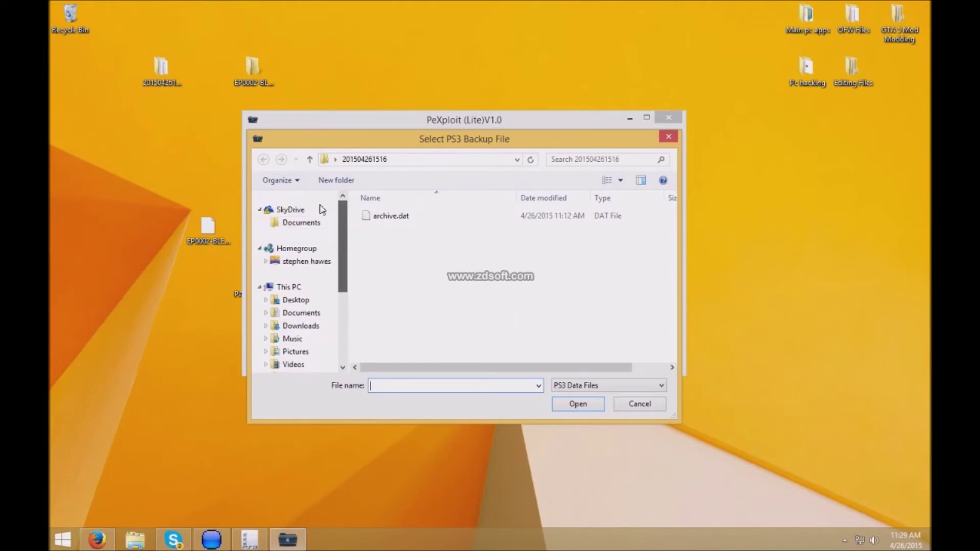
left_click(315, 228)
left_click(306, 215)
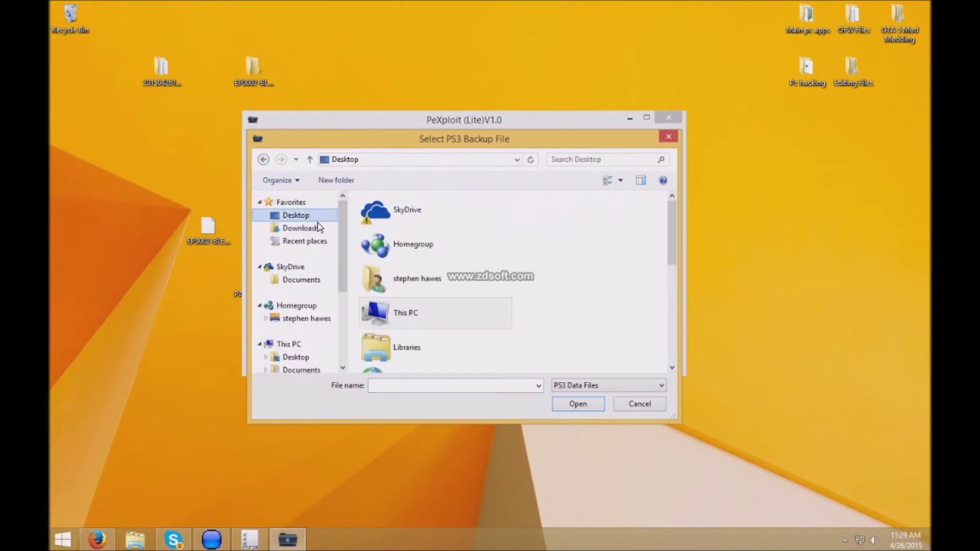
scroll(673, 237, "down", 5)
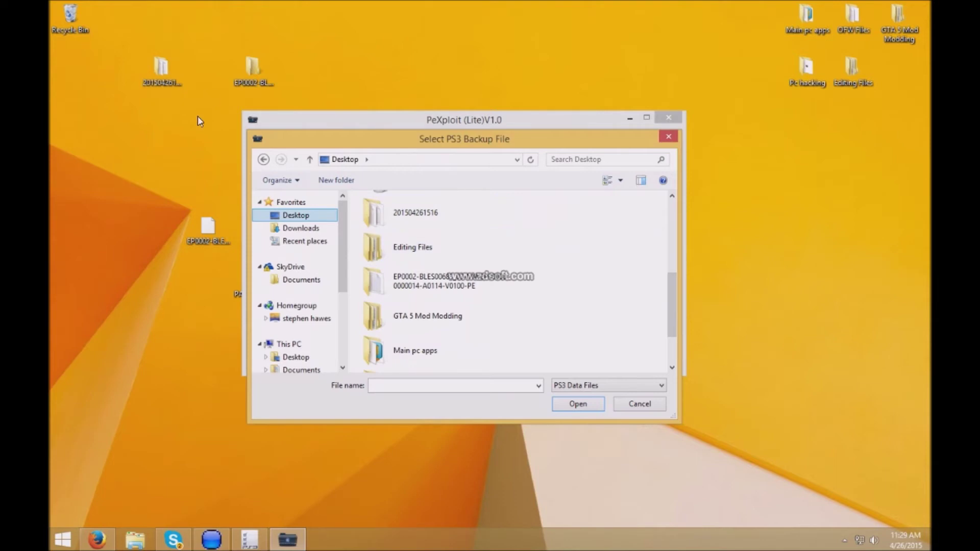
double_click(462, 226)
double_click(389, 215)
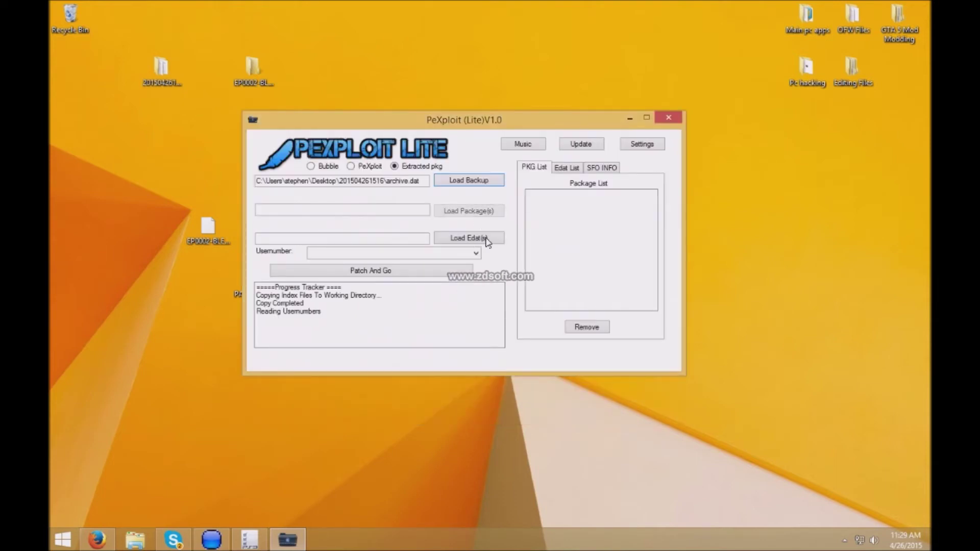
left_click(335, 313)
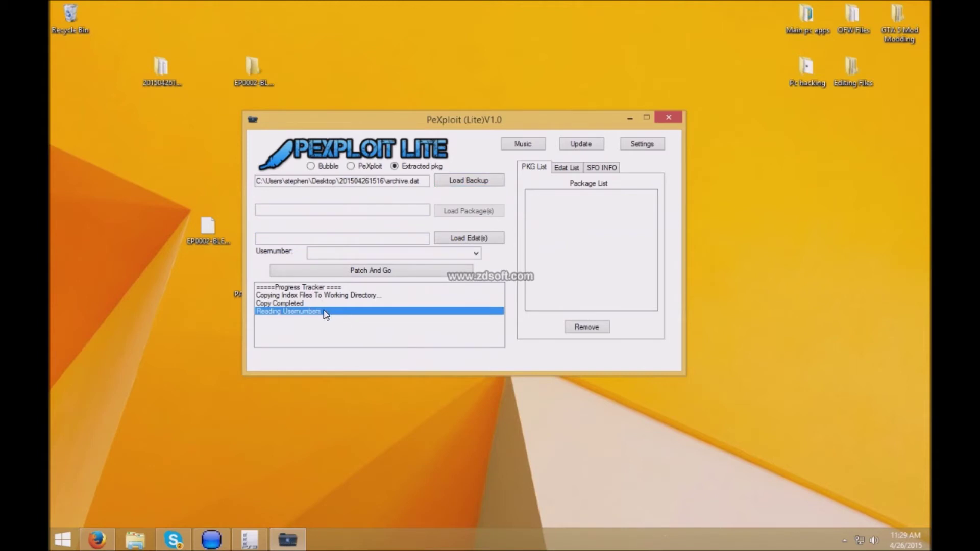
left_click(323, 304)
left_click(322, 296)
left_click(322, 310)
left_click_drag(356, 128, 364, 127)
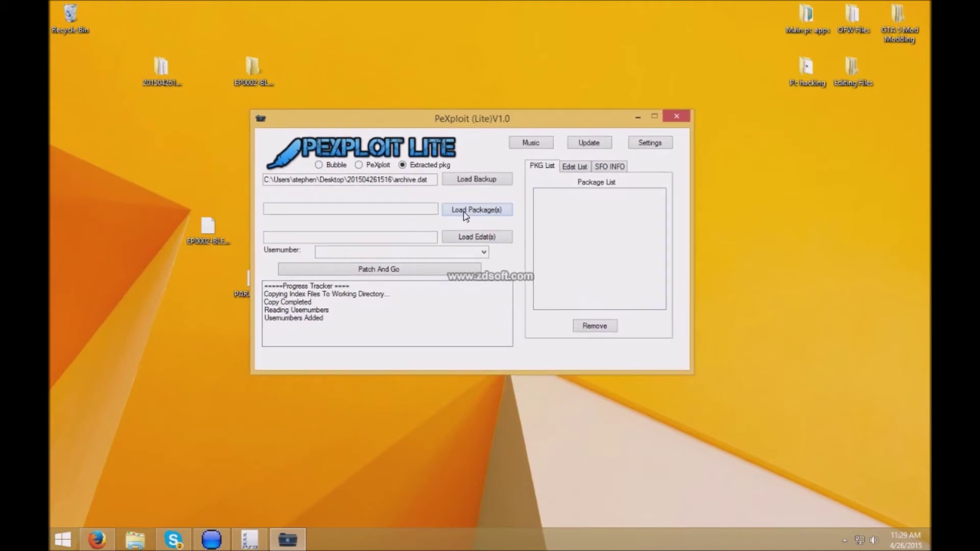
- In the Load Package(s) picker, expand Desktop > OFW Files > PeXploit Lite to USRDIR; open OFW Files
left_click(464, 216)
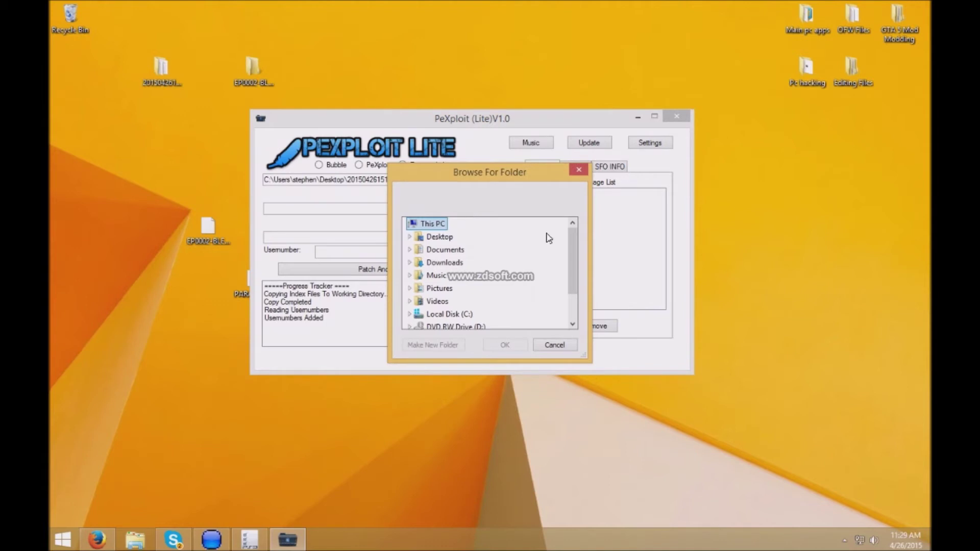
mouse_move(575, 251)
left_mouse_down()
mouse_move(575, 261)
mouse_move(576, 252)
left_mouse_up()
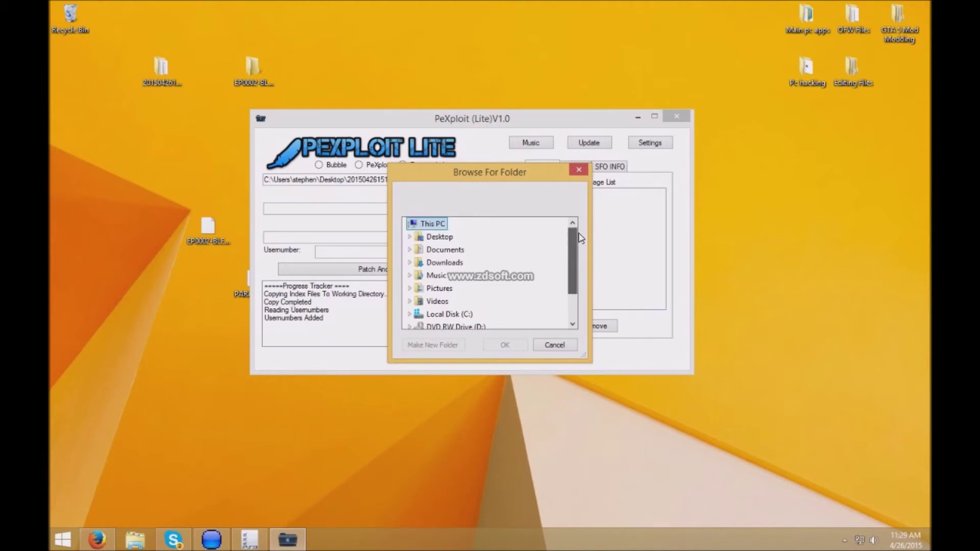
mouse_move(468, 178)
left_mouse_down()
mouse_move(477, 182)
mouse_move(479, 171)
left_mouse_up()
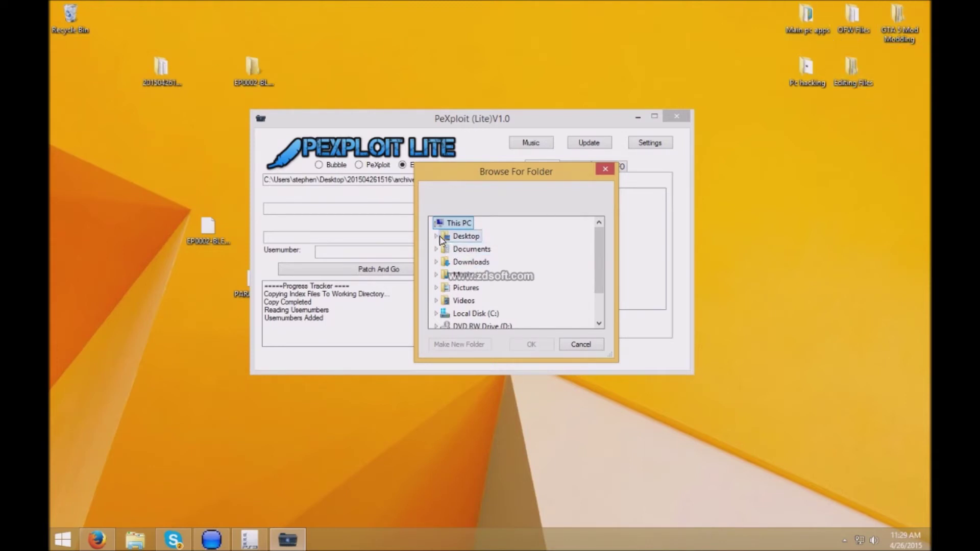
double_click(466, 236)
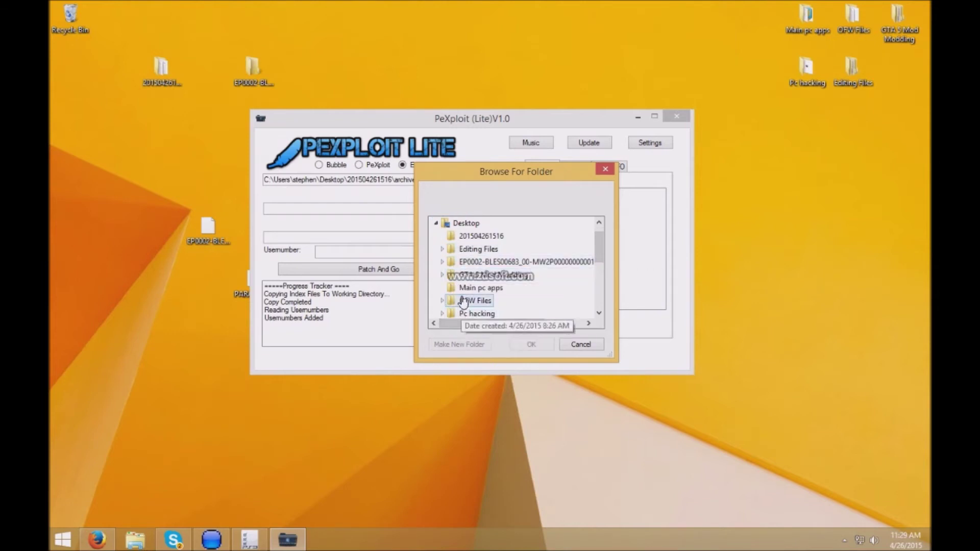
left_click(442, 300)
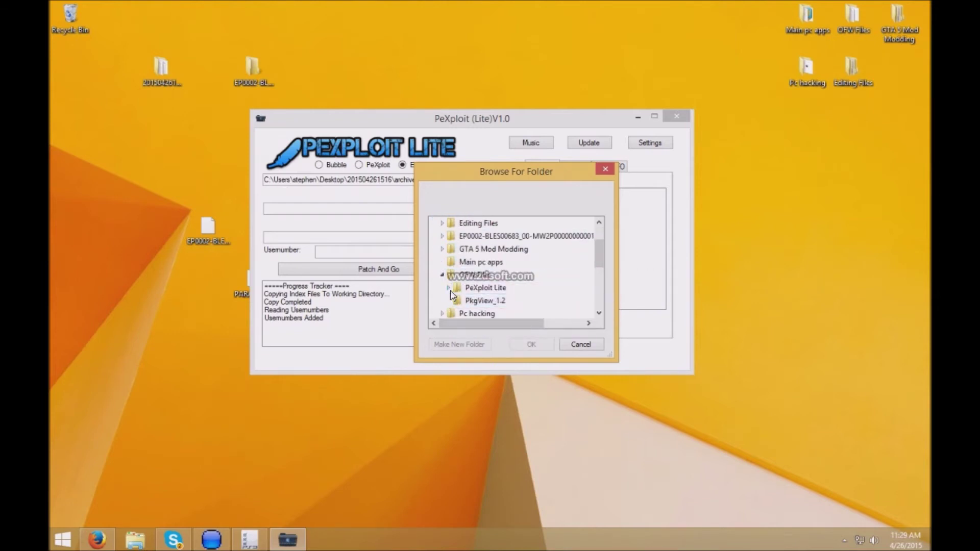
double_click(485, 287)
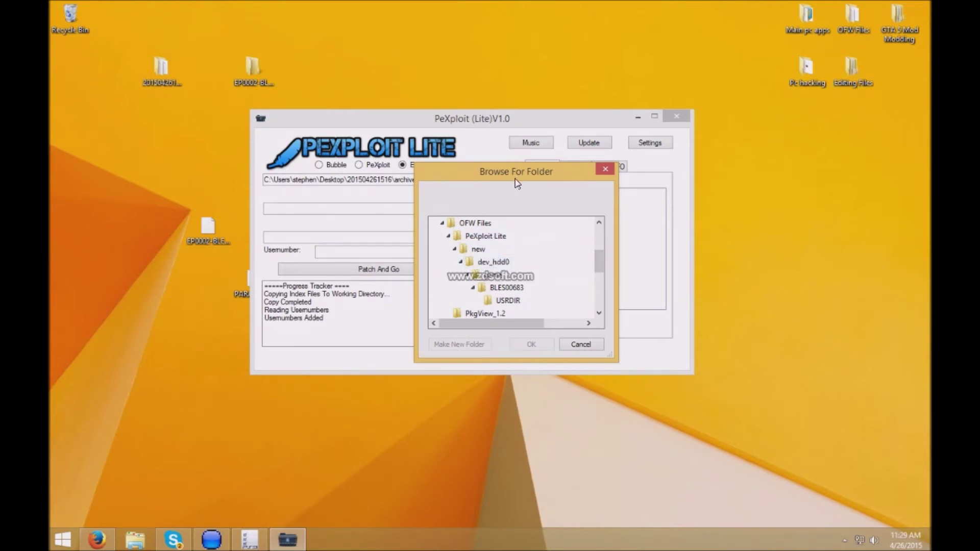
left_click_drag(514, 180, 526, 174)
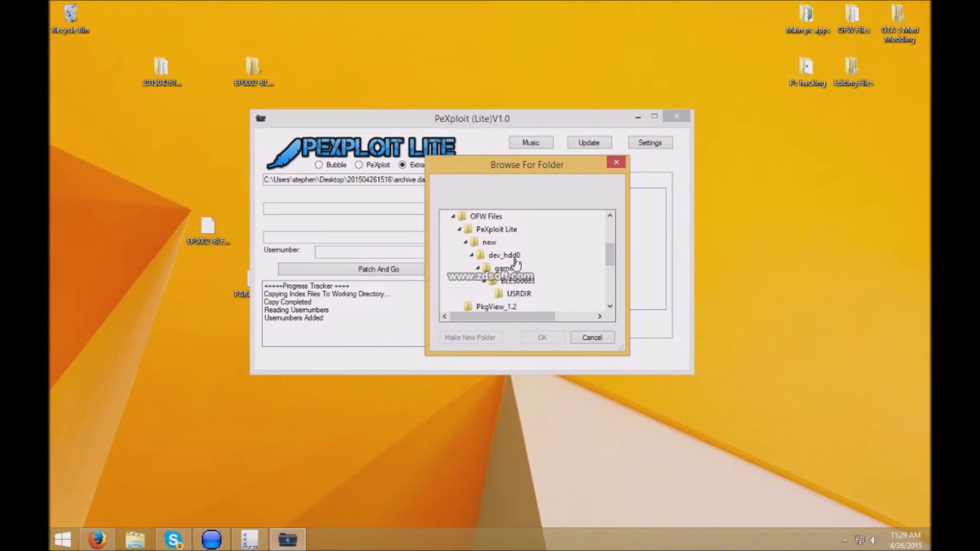
double_click(851, 32)
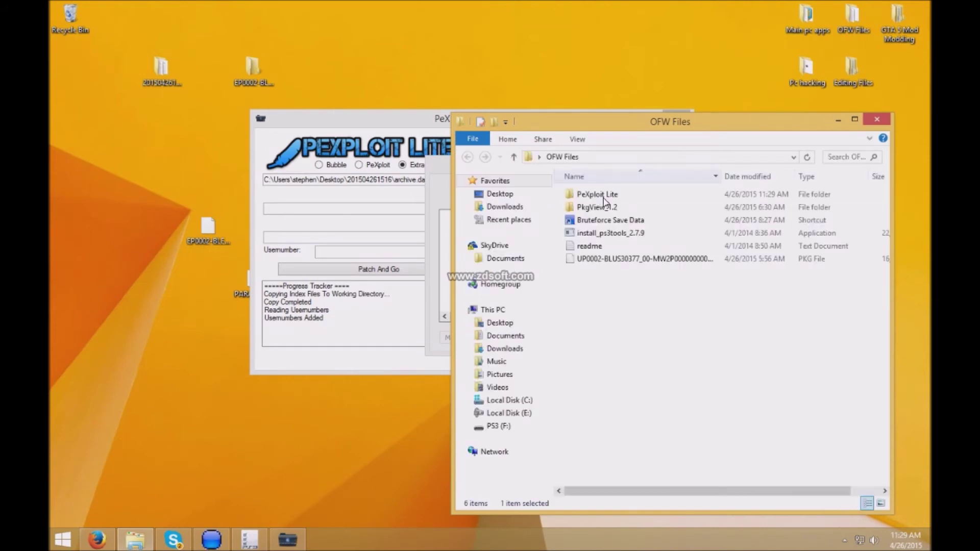
- Open OFW Files\PeXploit Lite\new in File Explorer
double_click(604, 196)
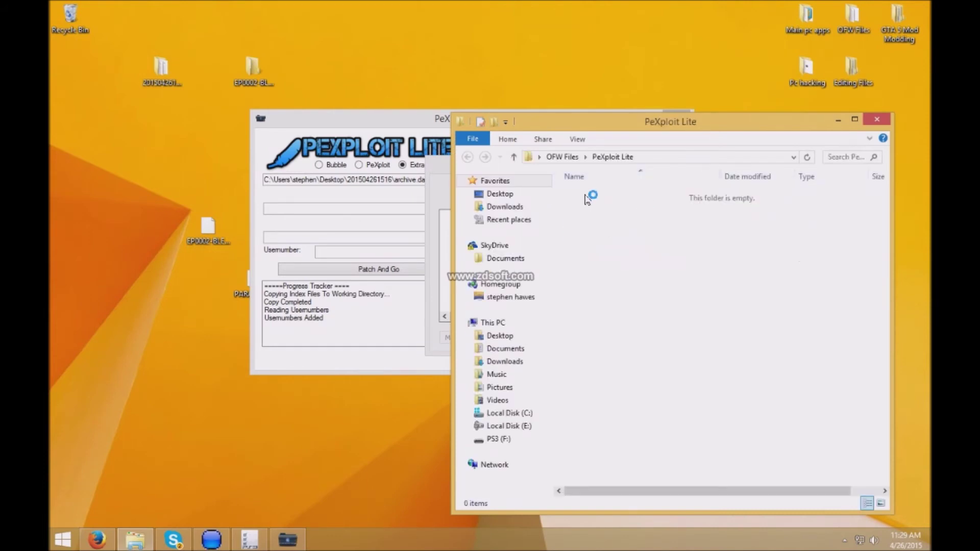
left_click_drag(649, 129, 641, 116)
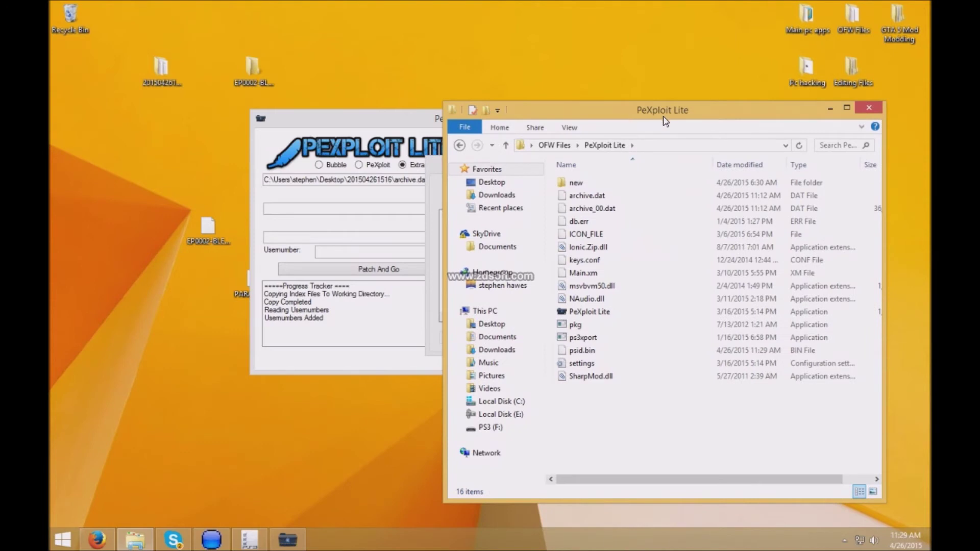
left_click_drag(628, 422, 580, 194)
left_click(566, 187)
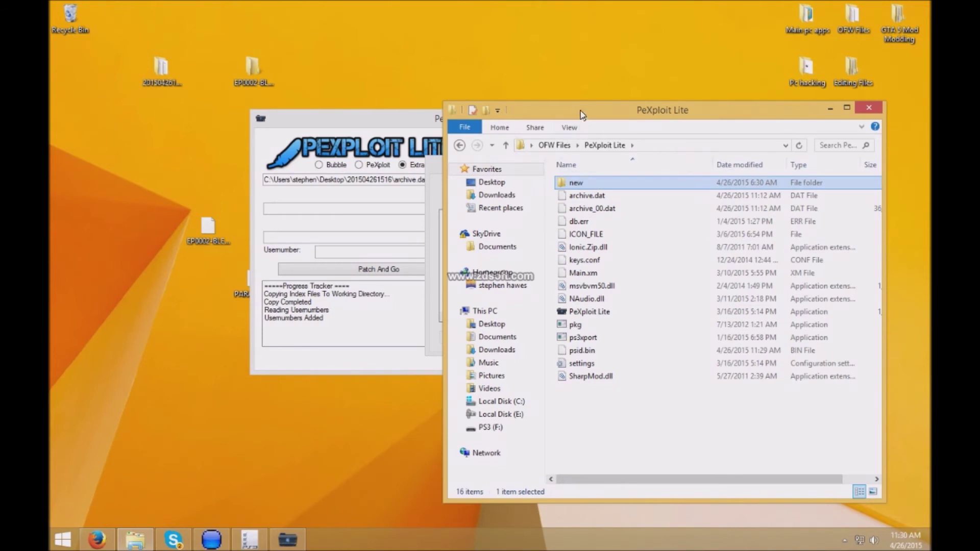
left_click_drag(584, 117, 582, 109)
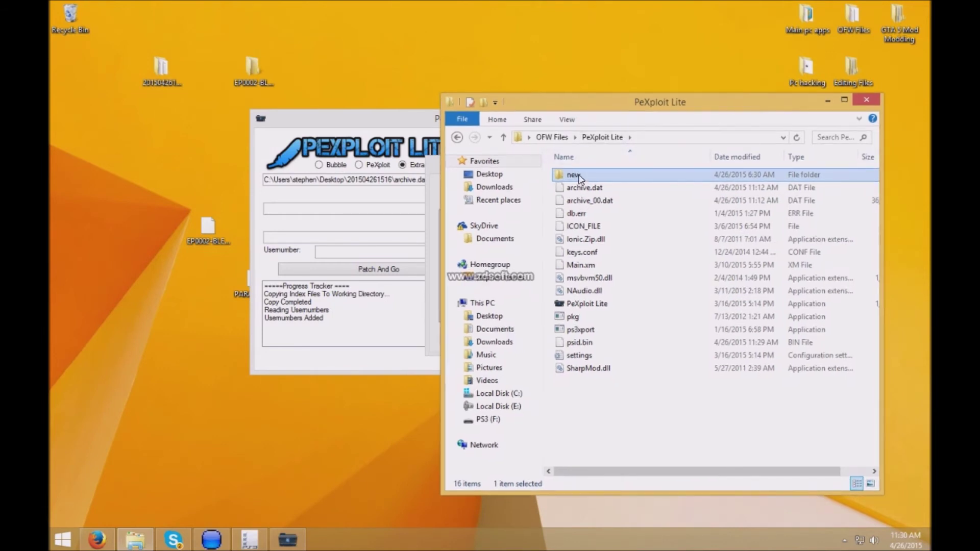
double_click(592, 182)
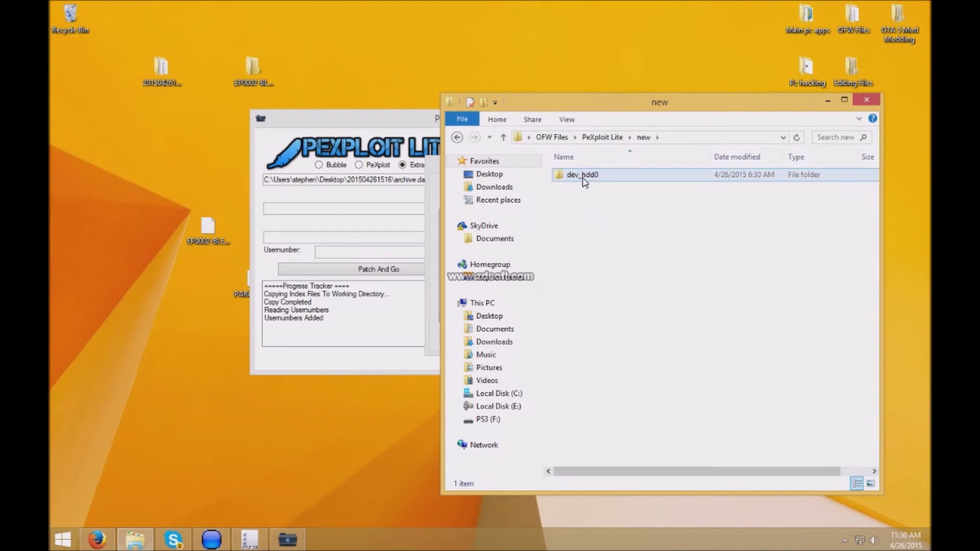
- Navigate into dev_hdd0\game, where the BLES00683 folder sits
left_click(587, 179)
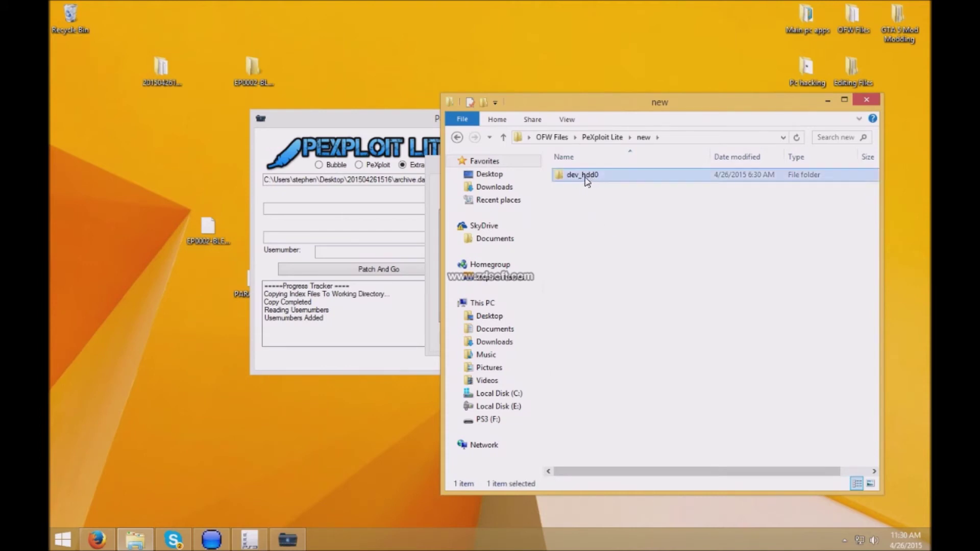
key("F2")
left_click(639, 175)
double_click(639, 179)
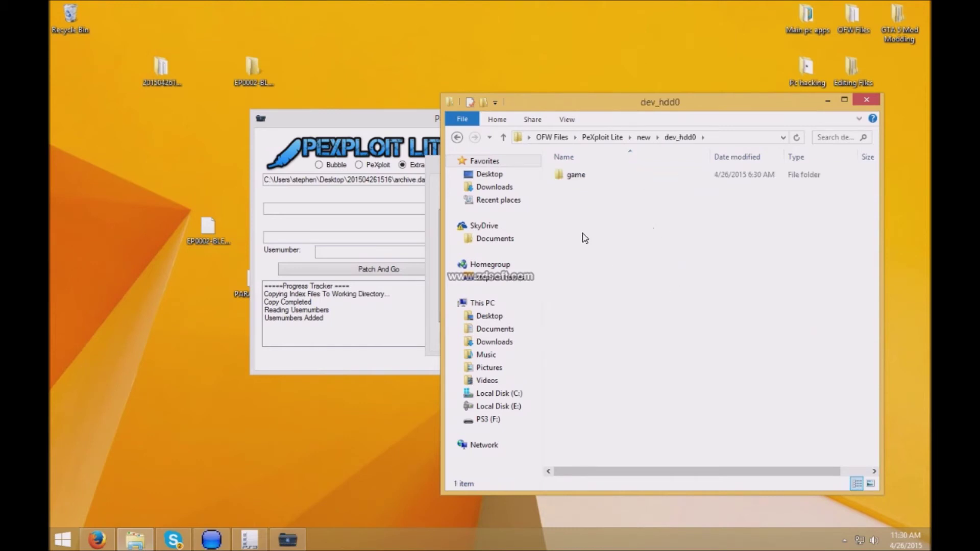
right_click(608, 228)
left_click(580, 227)
left_click(581, 179)
double_click(584, 179)
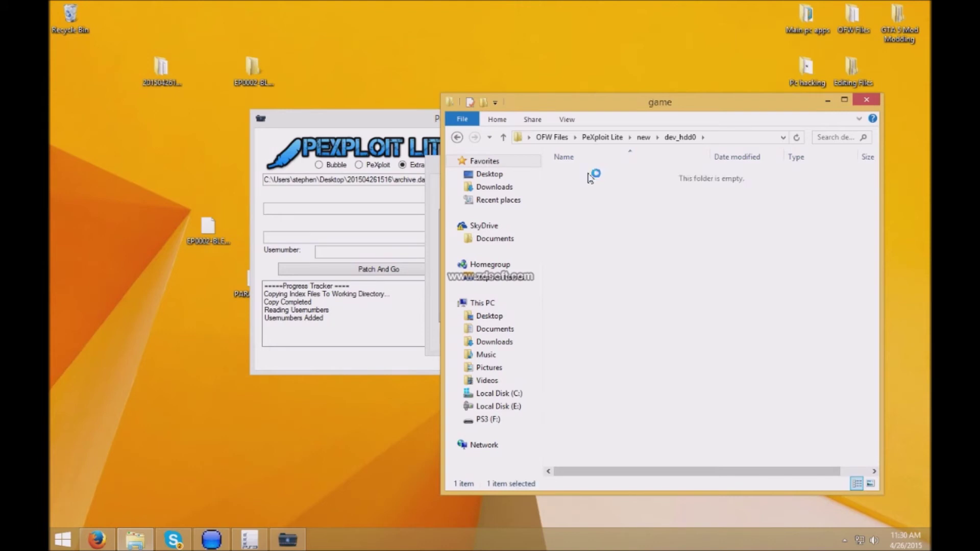
left_click(590, 175)
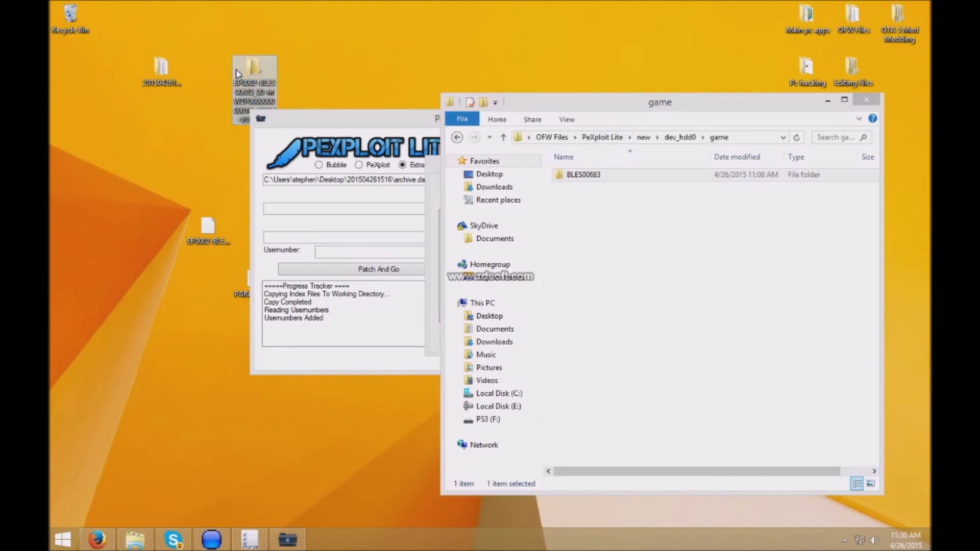
- Move the EP0002 backup's BLES00683 folder into game, replacing existing files, and close EP0002
double_click(275, 84)
left_click_drag(585, 105, 169, 289)
left_click(143, 361)
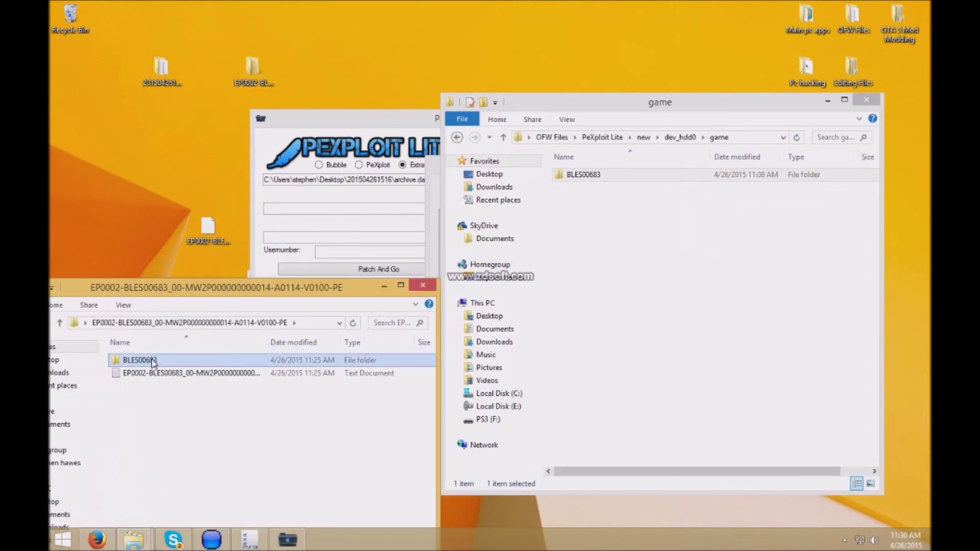
left_click(609, 297)
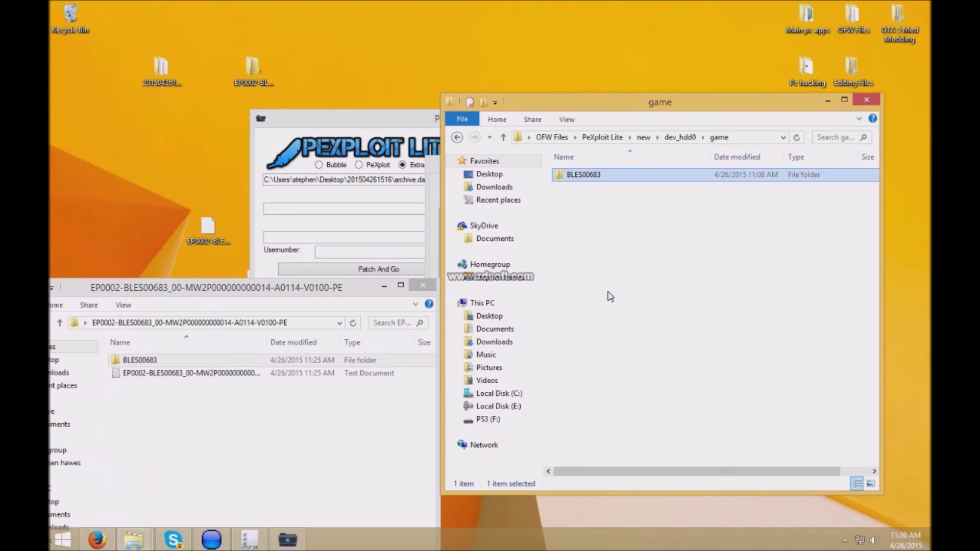
key("ctrl+v")
left_click(479, 172)
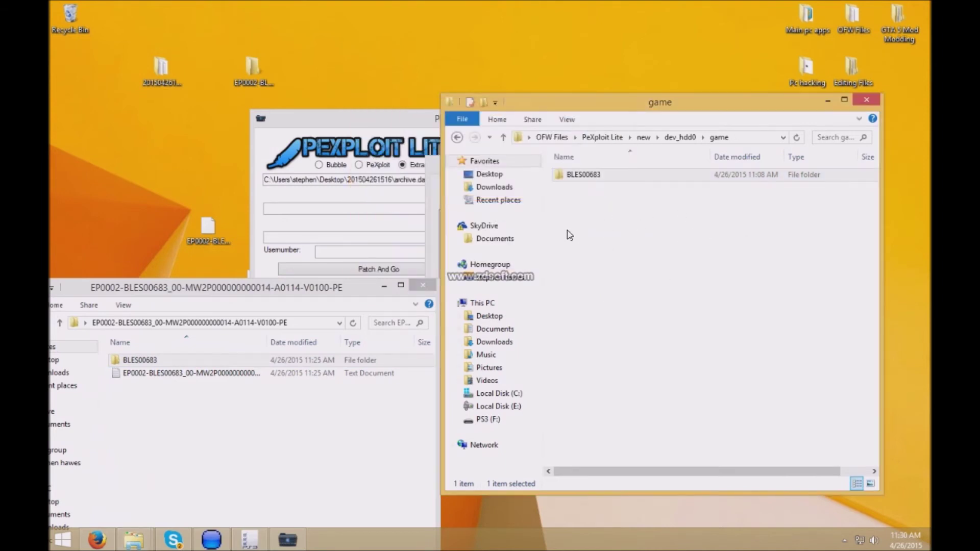
left_click(423, 285)
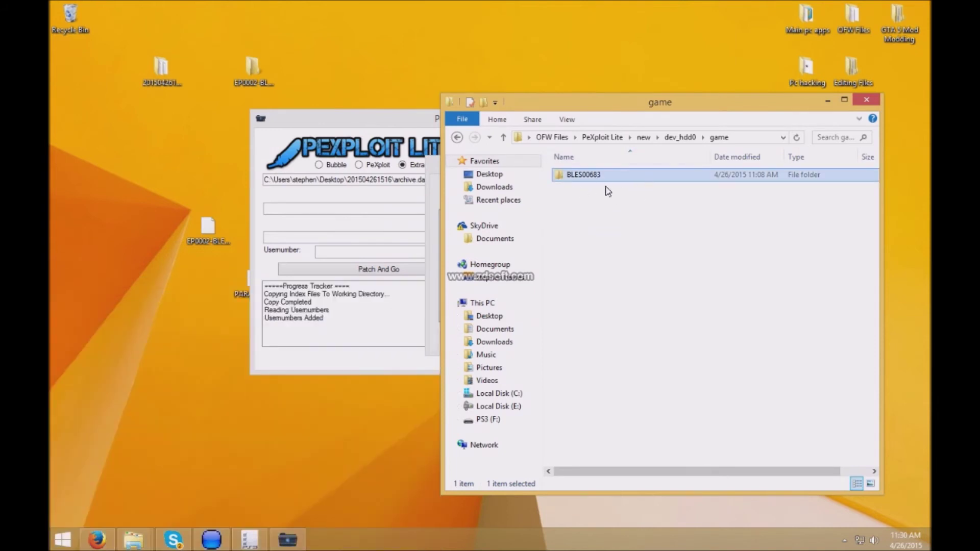
left_click_drag(606, 98, 521, 87)
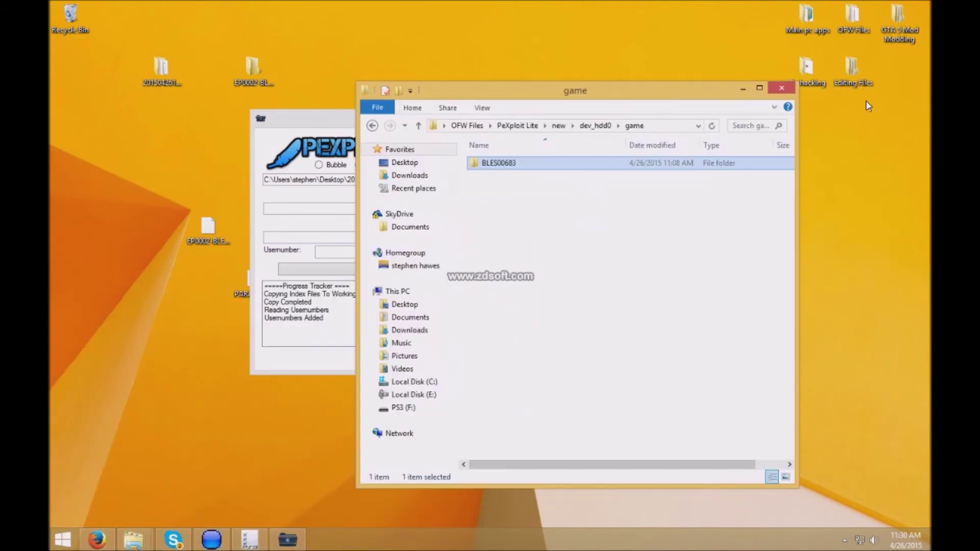
- Pick new\dev_hdd0\game\BLES00683 as the package folder and place PARAM.SFO beside EP0002
left_click(793, 89)
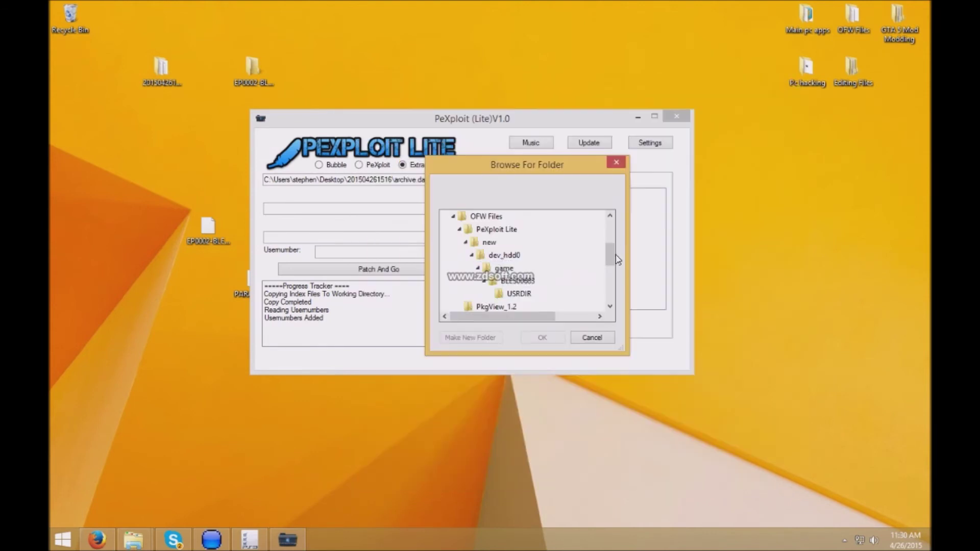
left_click_drag(613, 257, 613, 252)
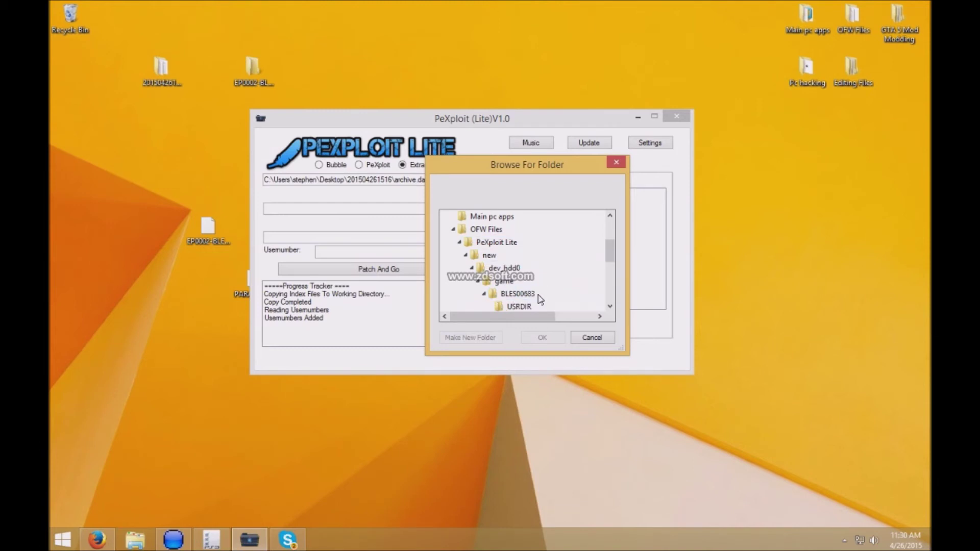
left_click(518, 297)
left_click(540, 340)
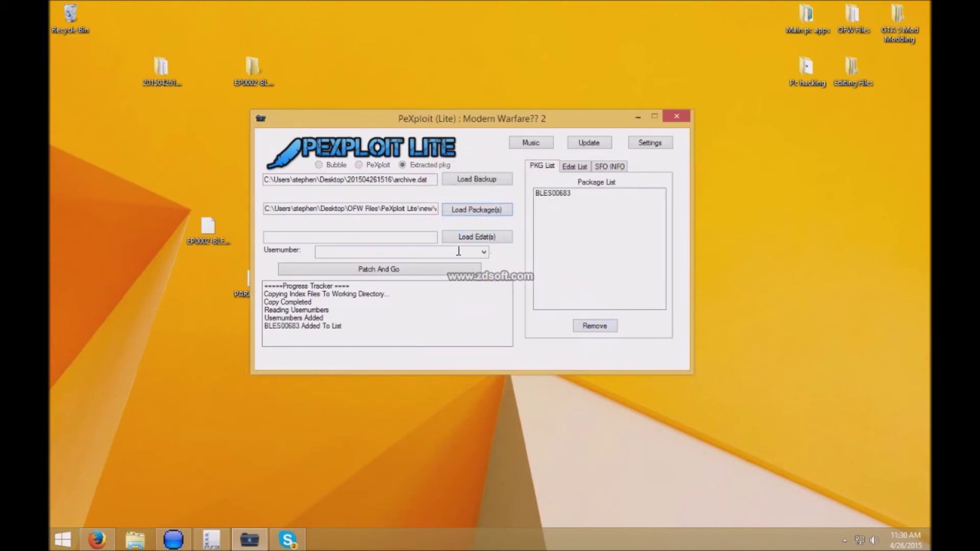
left_click_drag(463, 127, 557, 151)
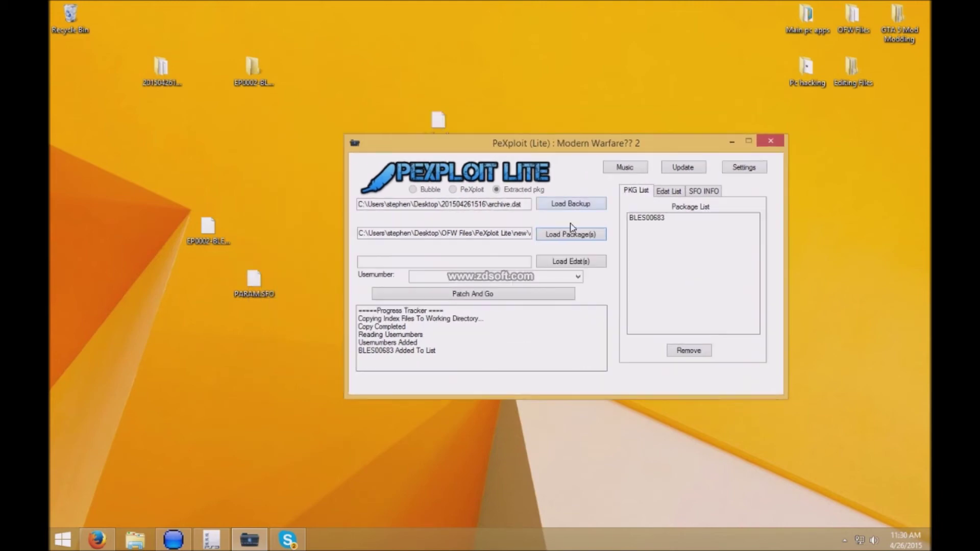
left_click_drag(259, 290, 261, 235)
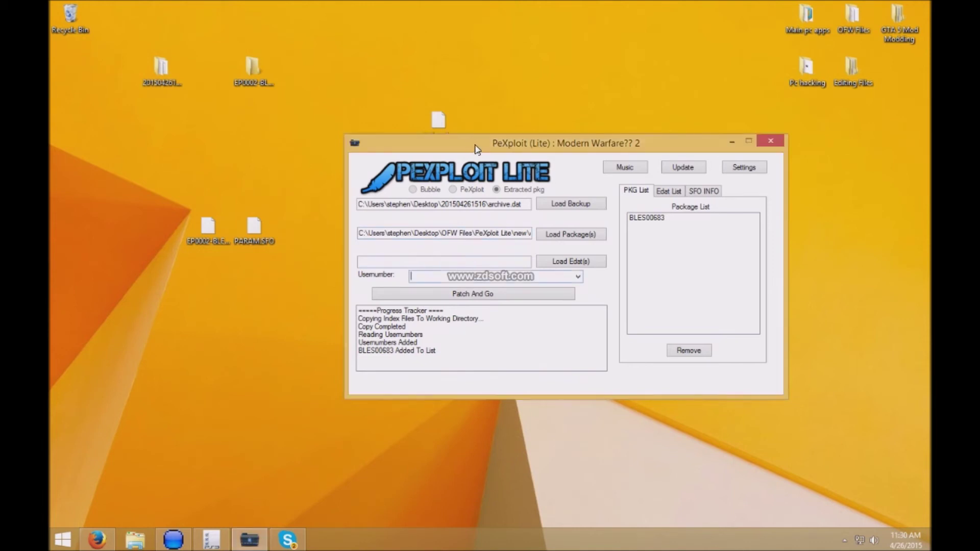
left_click_drag(466, 146, 510, 112)
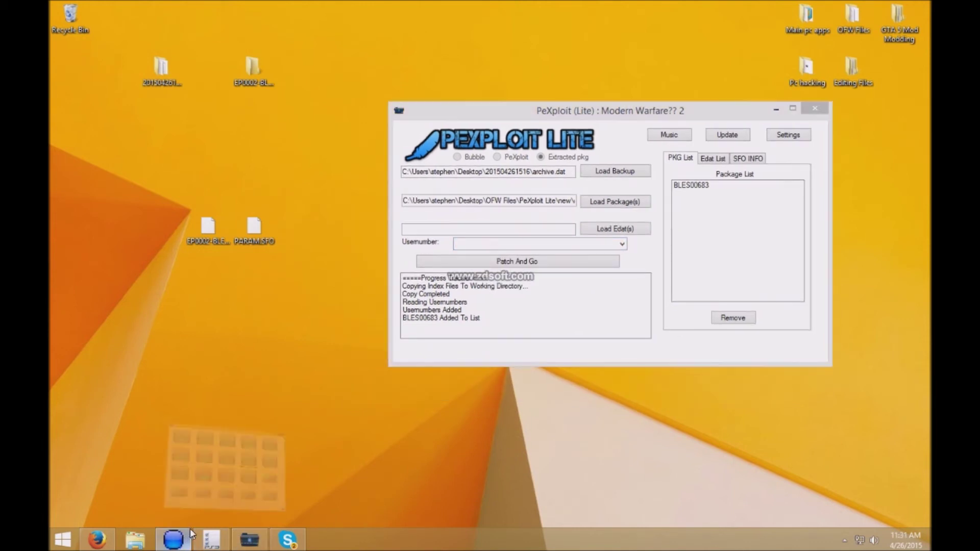
- Launch the PARAM SFO Editor from the PS3 tools and close the duplicate editor window
left_click(177, 537)
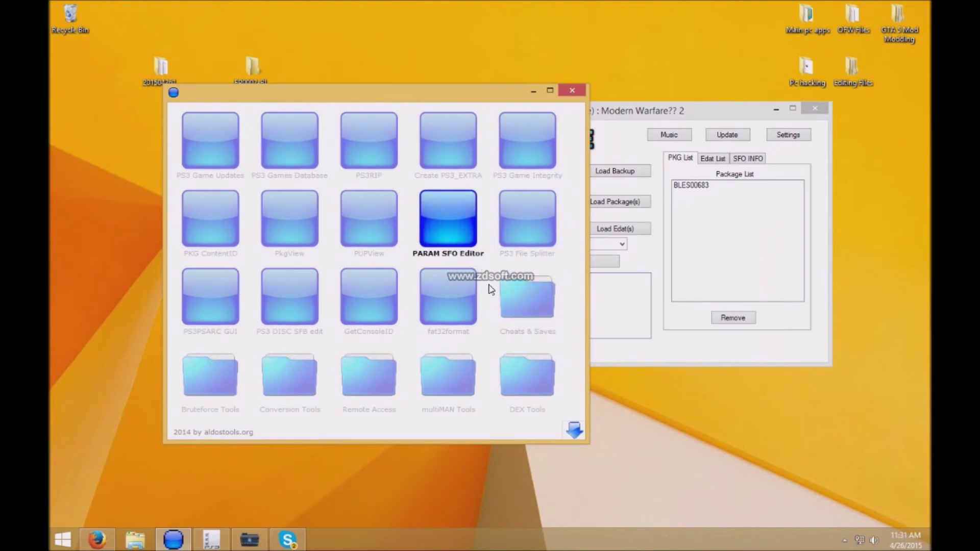
left_click(449, 217)
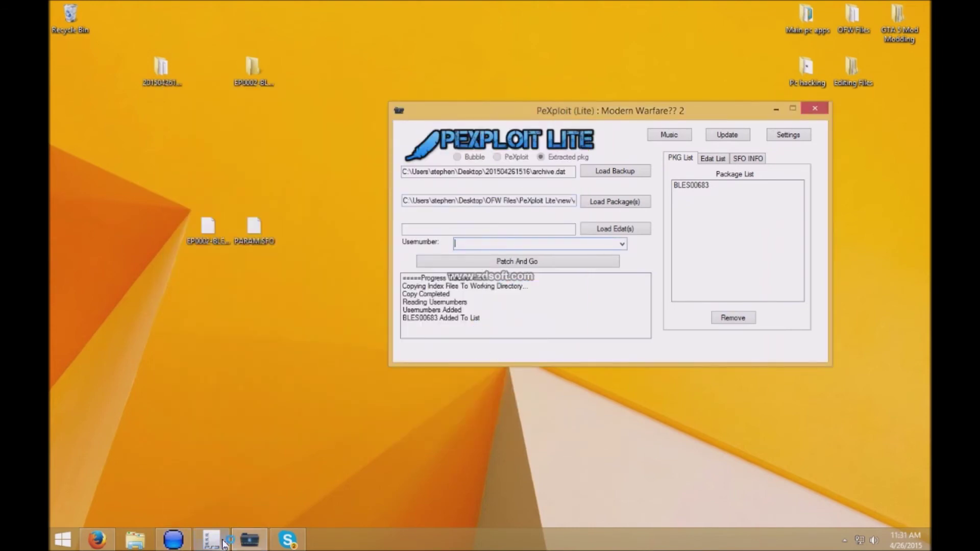
mouse_move(211, 540)
left_click(214, 456)
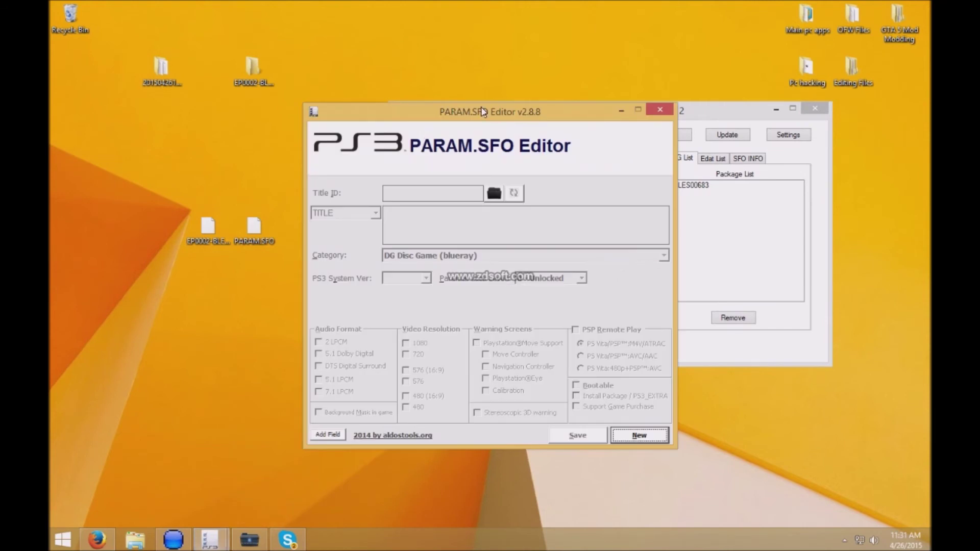
left_click_drag(482, 112, 553, 115)
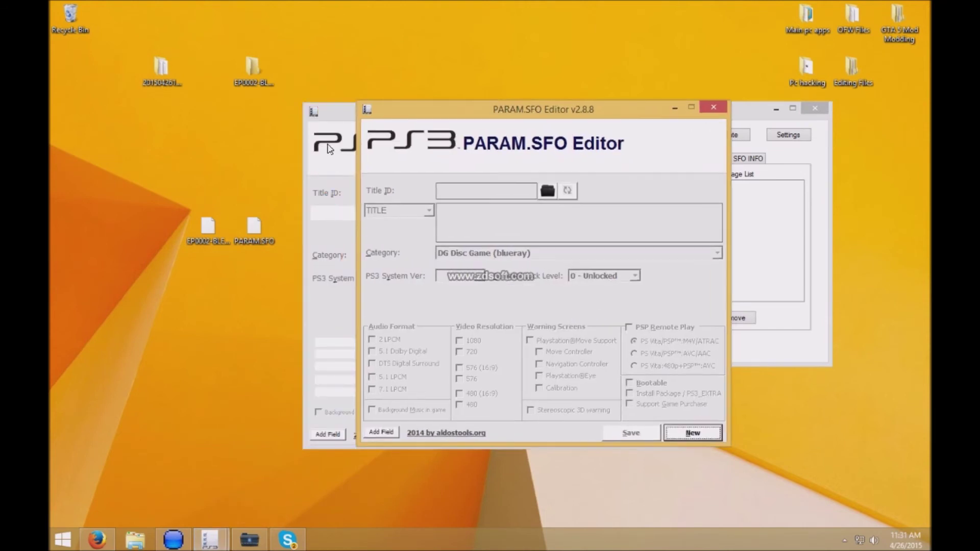
left_click(331, 116)
left_click(660, 109)
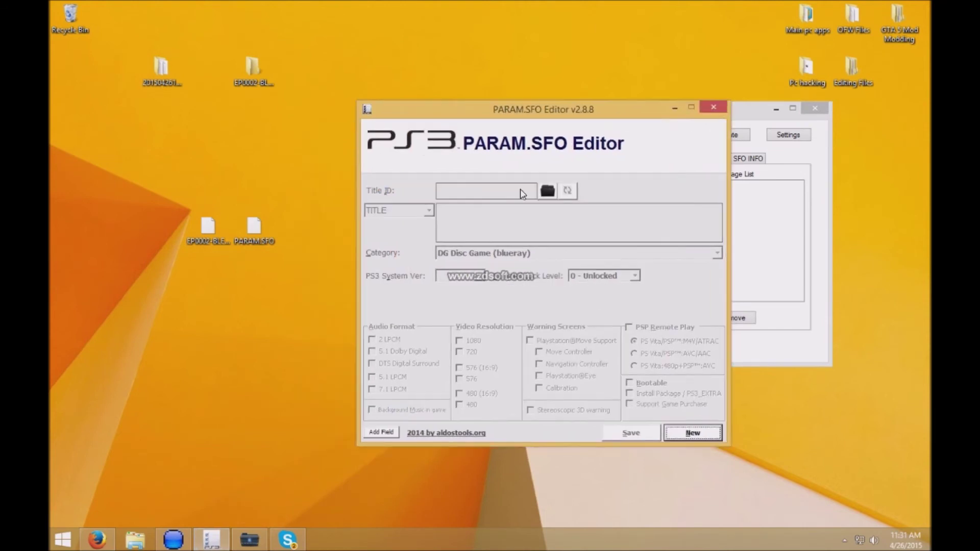
- Open the desktop PARAM.SFO to get the save's account ID, then close the editor
left_click(554, 190)
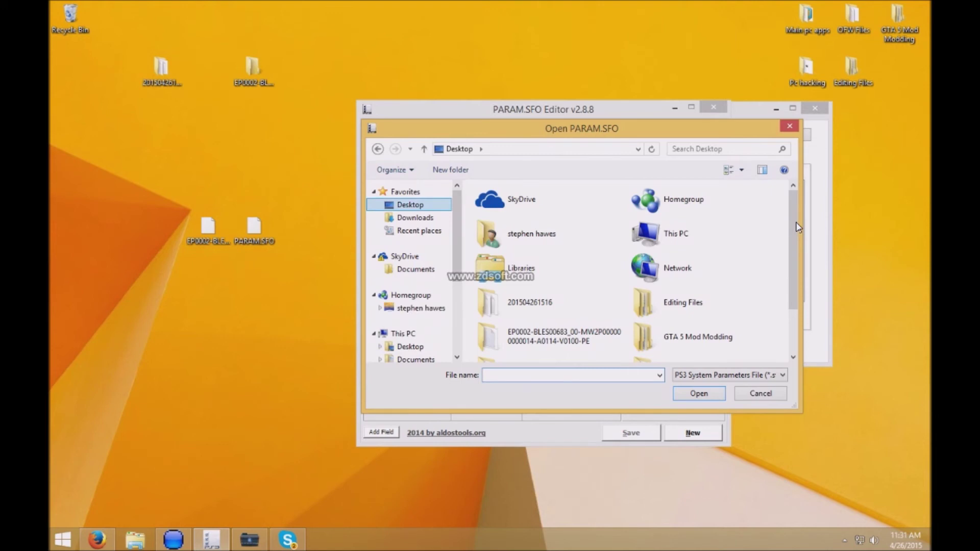
scroll(796, 277, "down", 2)
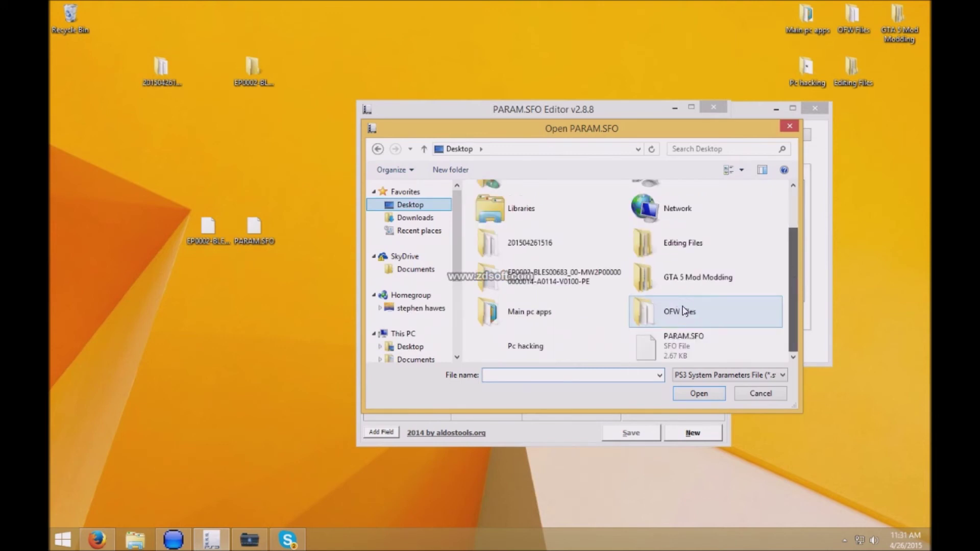
left_click(681, 342)
left_click(699, 394)
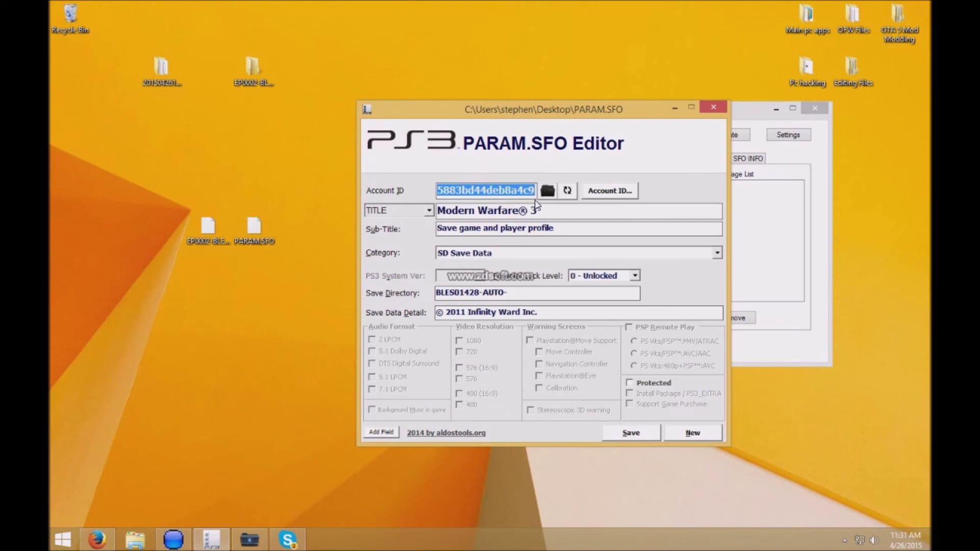
left_click(714, 108)
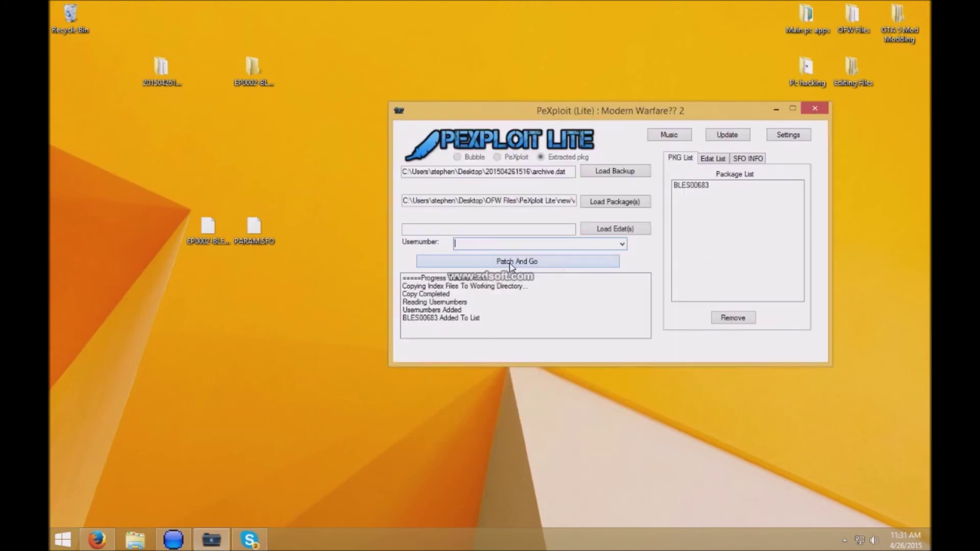
- Paste the account ID into Usernumber, run Patch And Go, and acknowledge the completion notice
left_click(489, 242)
type("5883bd44deb8a4c9")
left_click(553, 266)
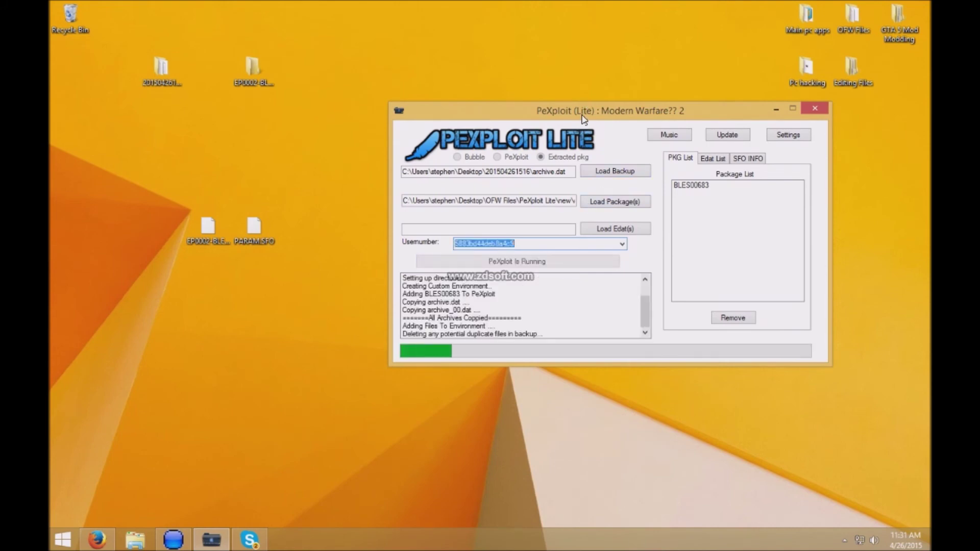
left_click_drag(583, 119, 552, 114)
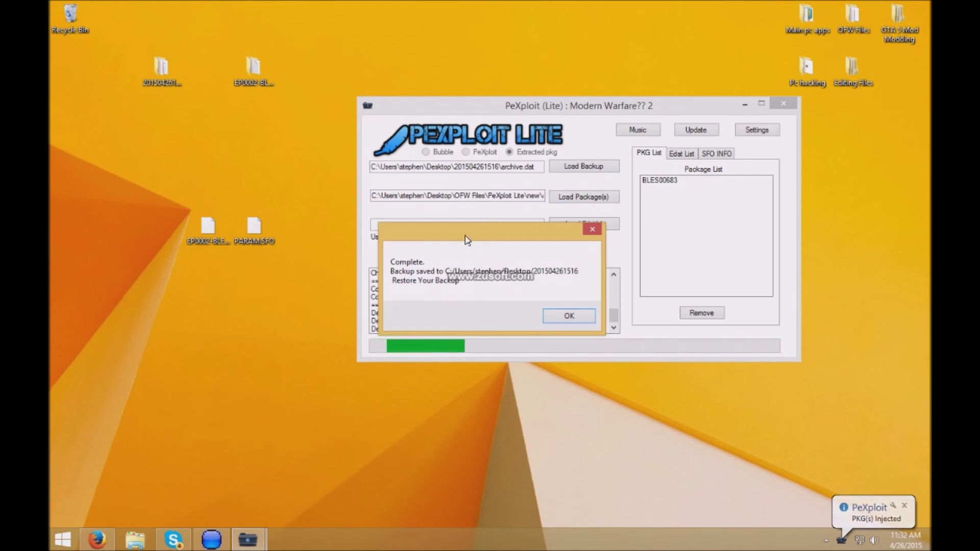
left_click_drag(466, 236, 487, 219)
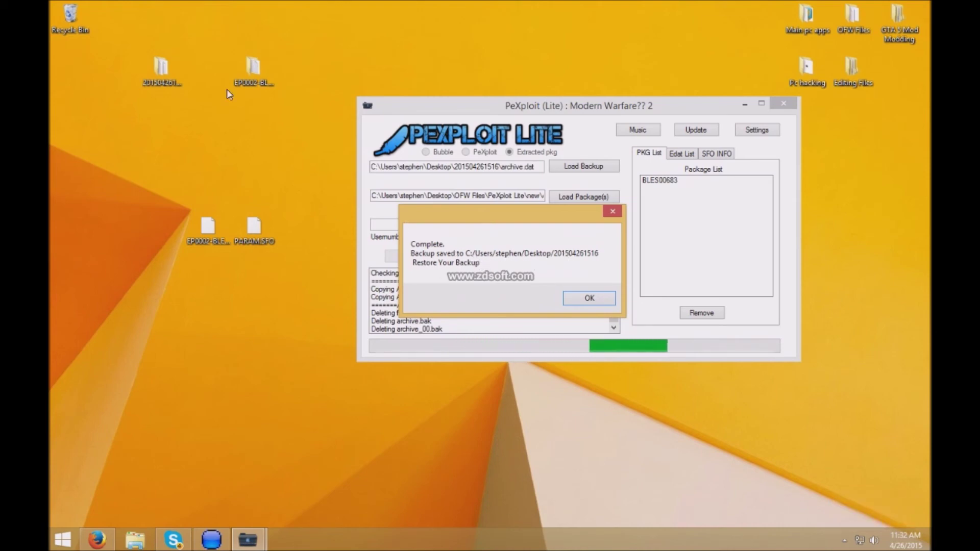
left_click(589, 297)
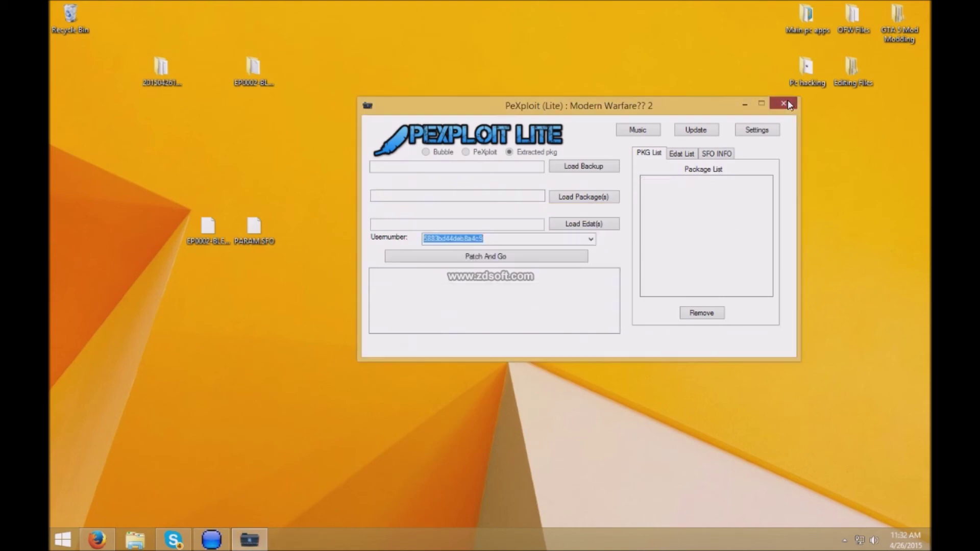
- Close PeXploit Lite and the aldostools PS3 tools window
left_click(785, 104)
left_click(224, 535)
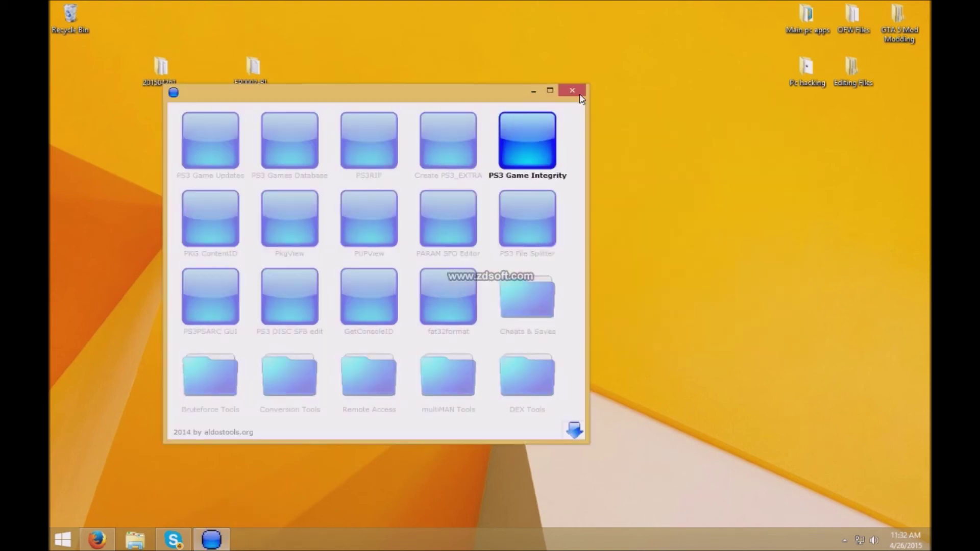
left_click(584, 93)
- Rearrange the EP0002 desktop icons and check the extracted EP0002 folder's contents
left_click_drag(253, 67, 255, 170)
left_click(280, 259)
left_click_drag(204, 236, 204, 178)
left_click(261, 186)
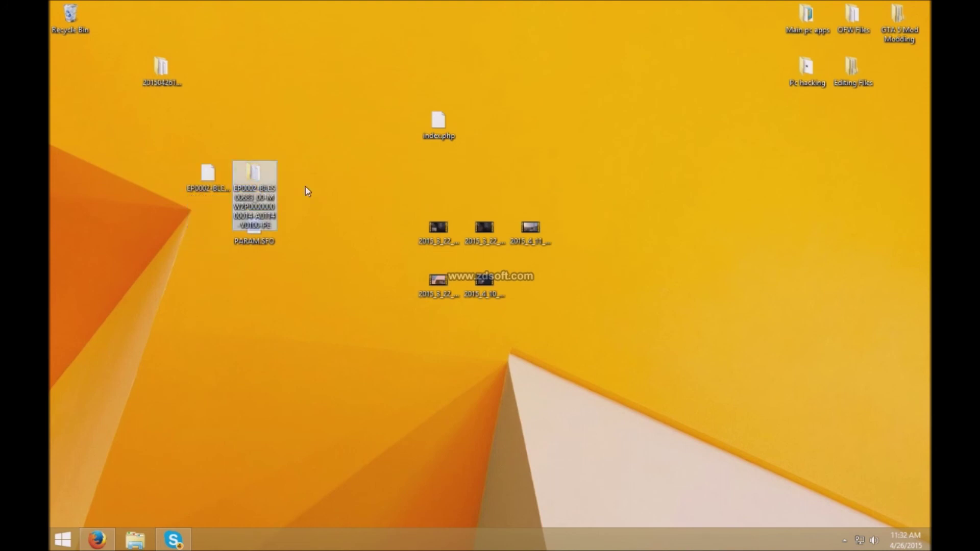
key("Return")
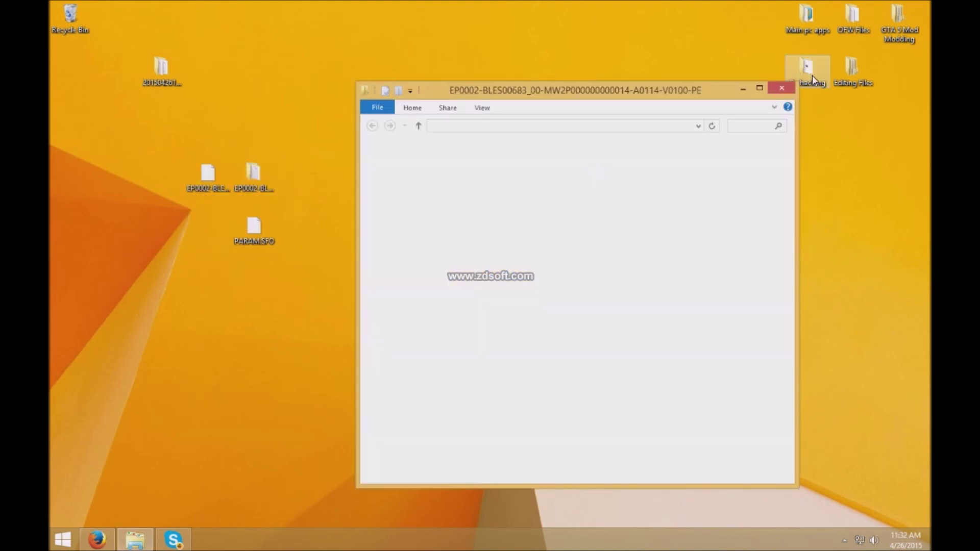
left_click(785, 86)
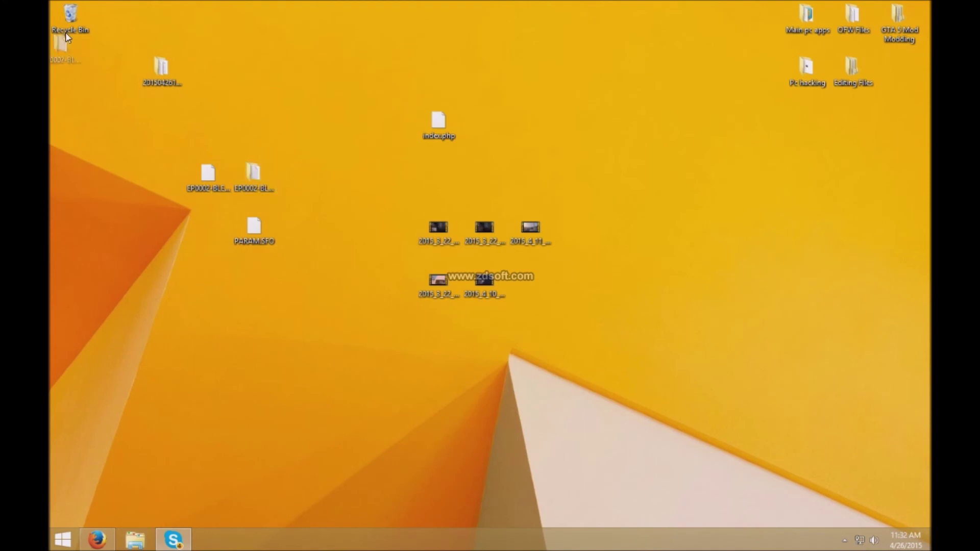
left_click_drag(263, 243, 251, 183)
left_click_drag(222, 128, 210, 72)
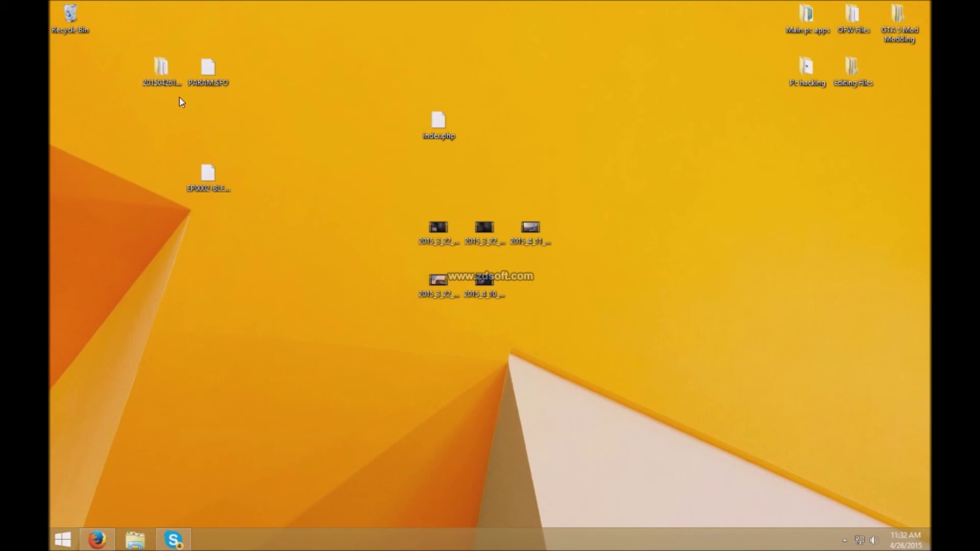
left_click(163, 84)
key("F2")
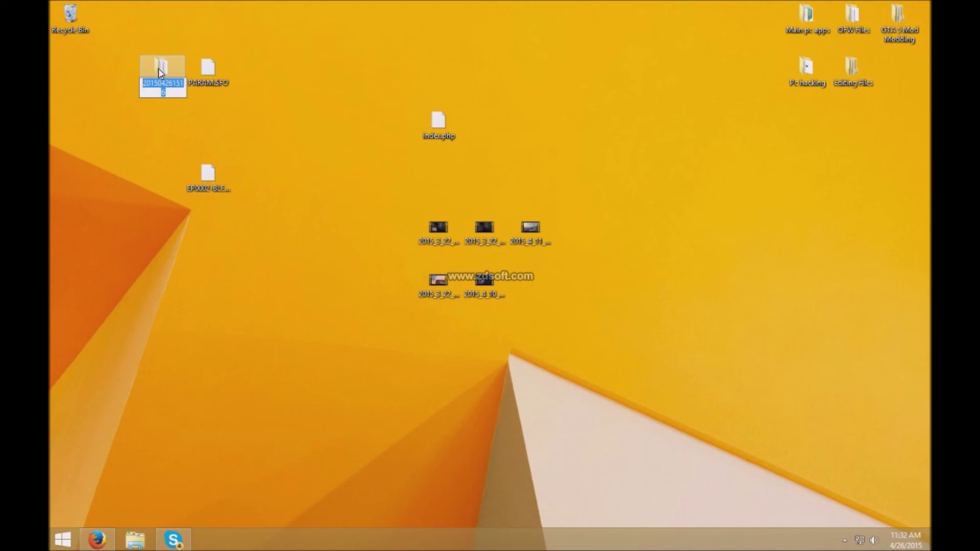
key("Return")
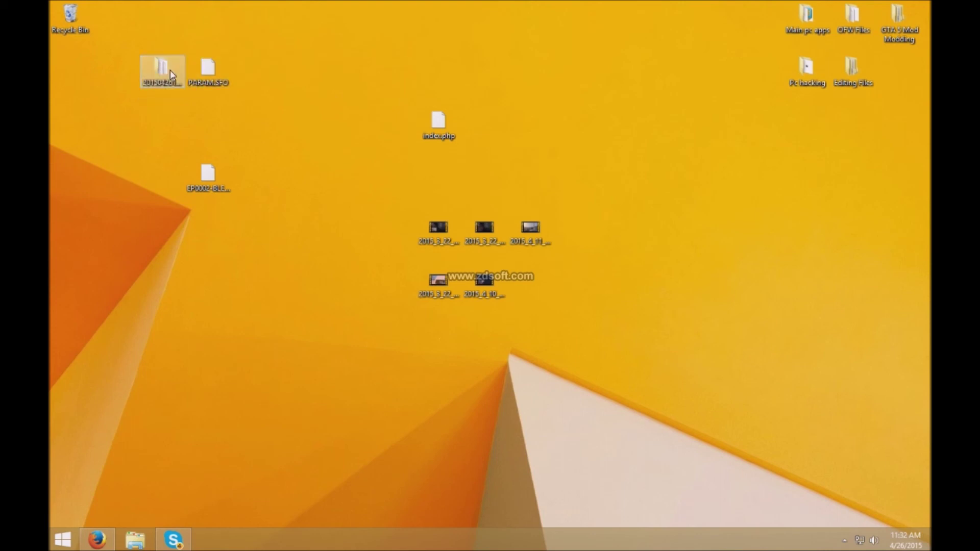
double_click(170, 69)
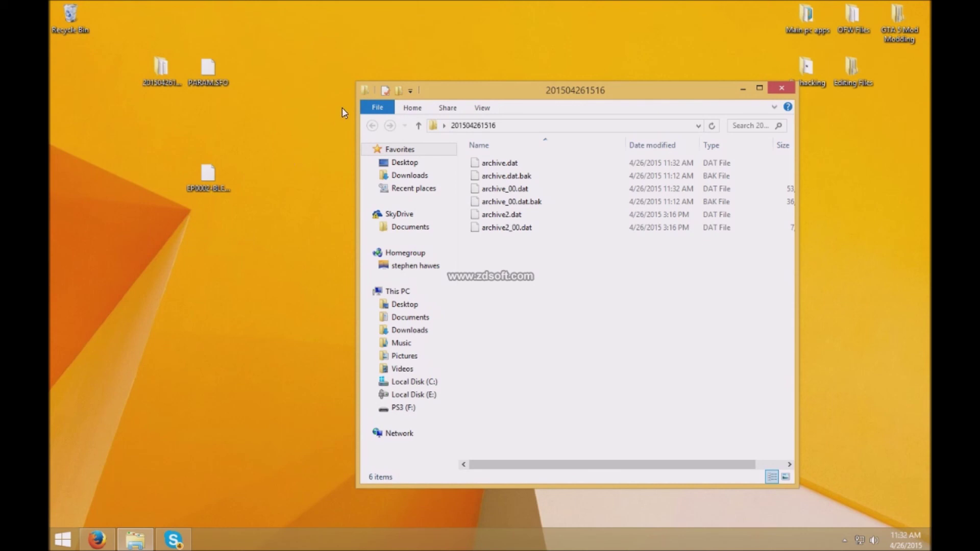
left_click(555, 215)
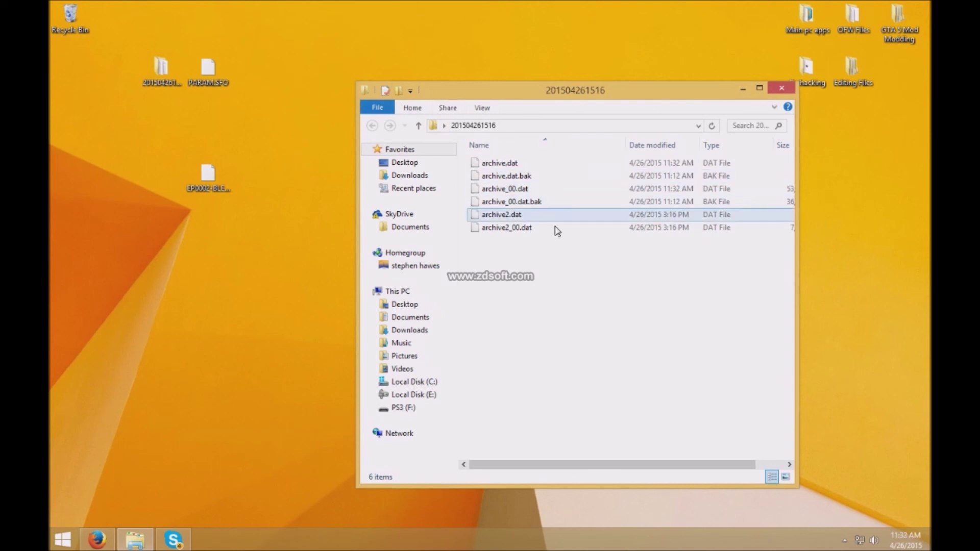
left_click_drag(529, 284, 573, 153)
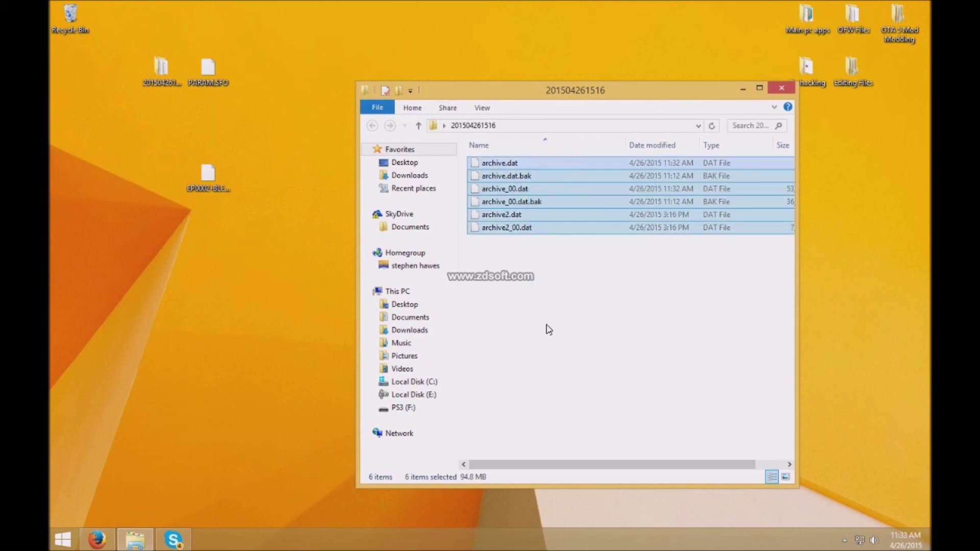
left_click(548, 329)
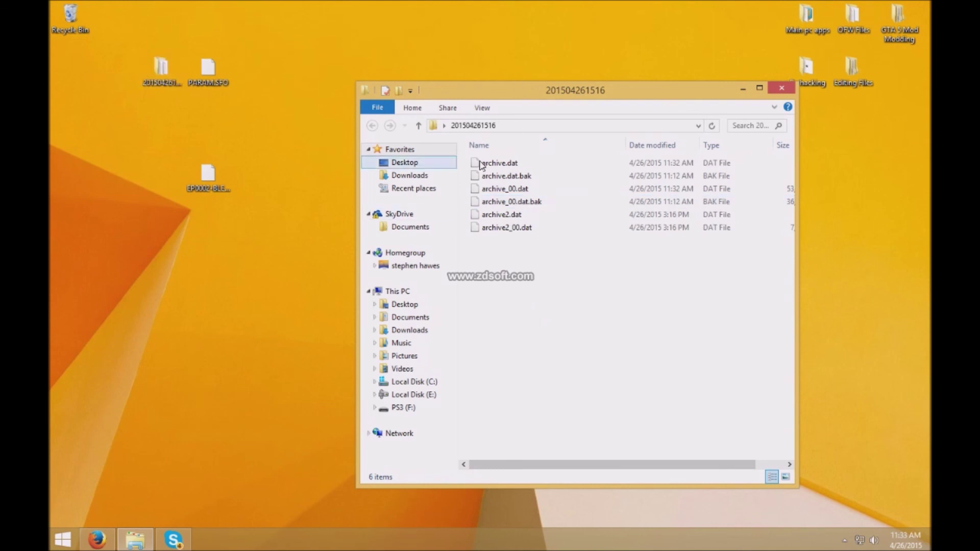
left_click(539, 203)
left_click(535, 179, "ctrl")
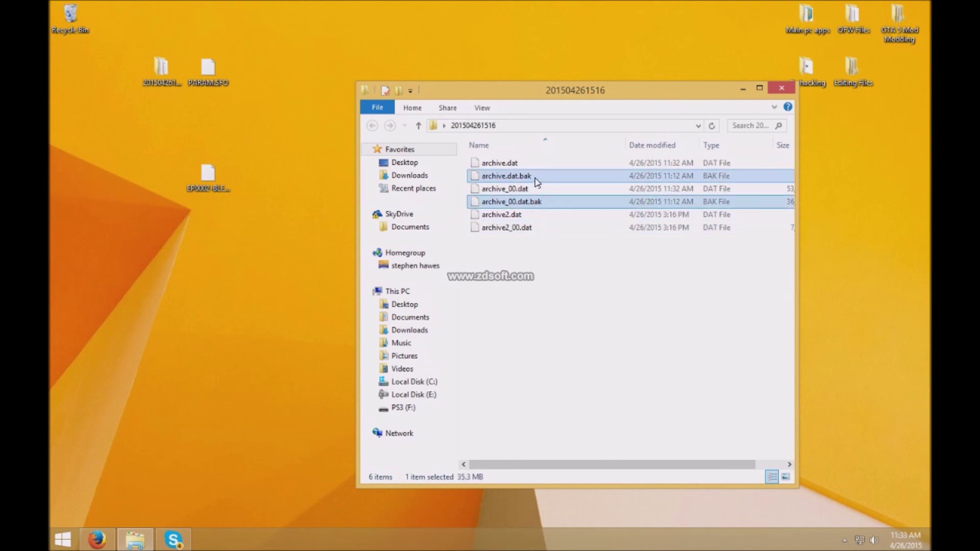
right_click(543, 205)
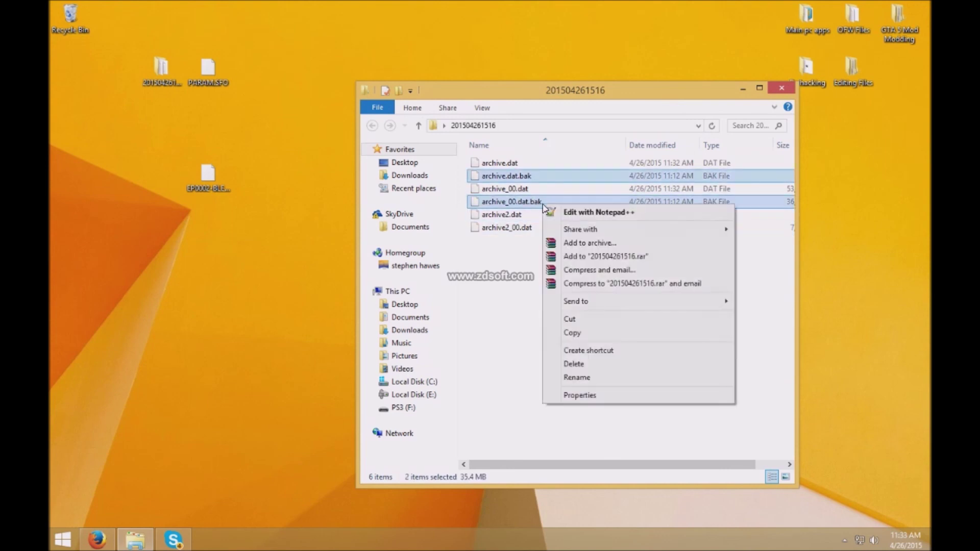
left_click(620, 364)
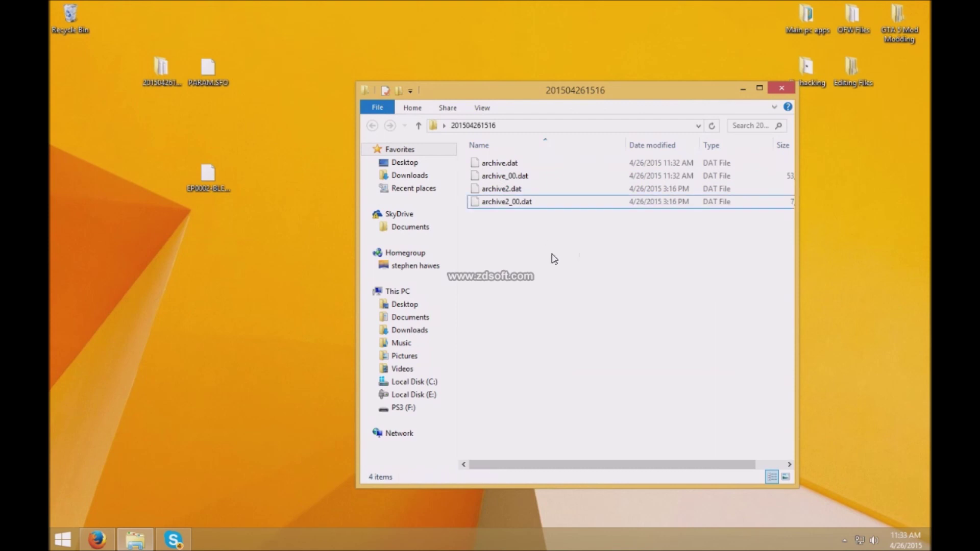
- Check that the four .dat files remain, then close the backup folder window
left_click_drag(466, 92, 509, 96)
left_click_drag(578, 319, 644, 164)
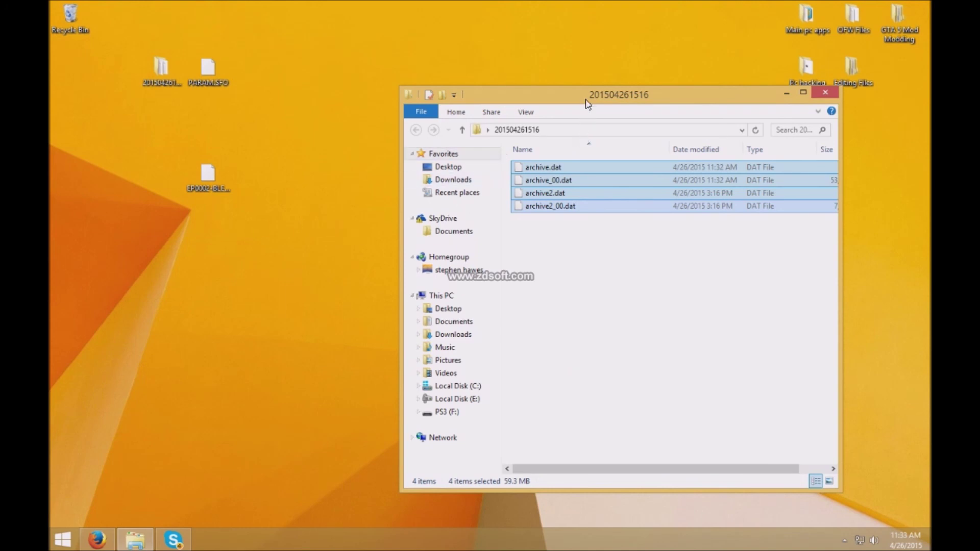
left_click_drag(586, 101, 476, 66)
left_click(710, 62)
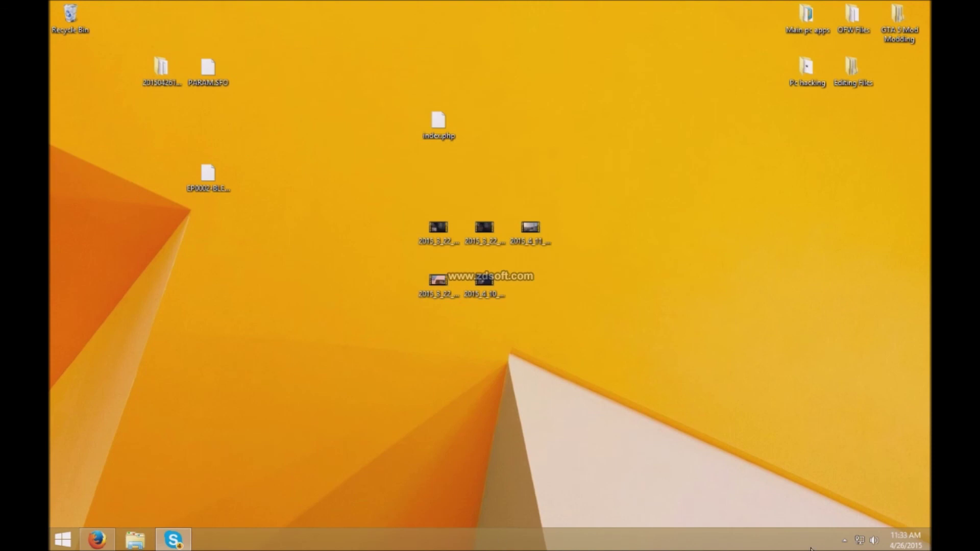
left_click(199, 189)
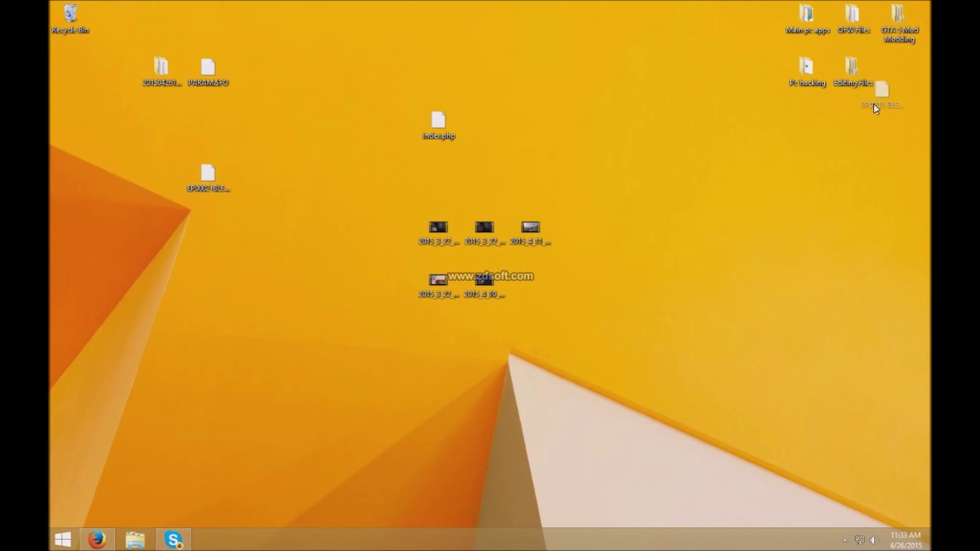
left_click(778, 431)
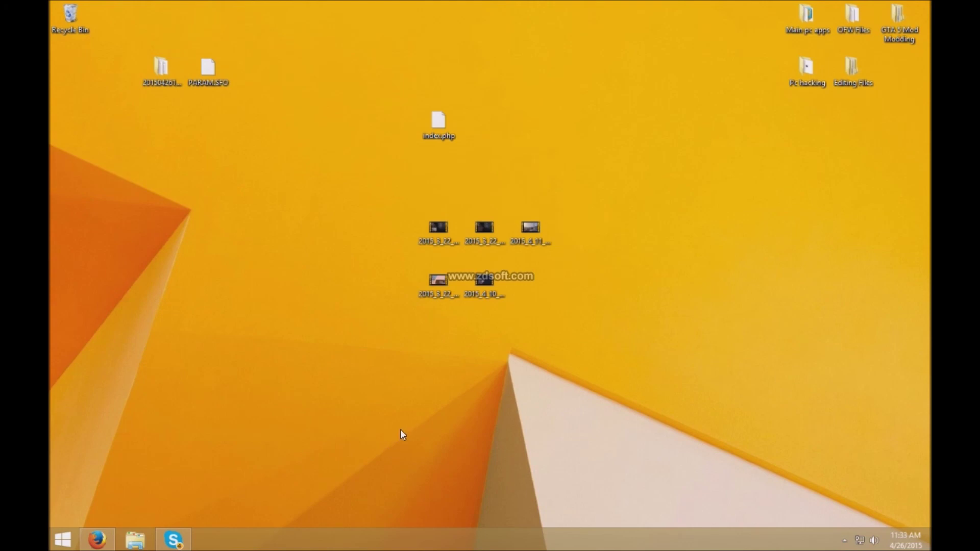
left_click(845, 540)
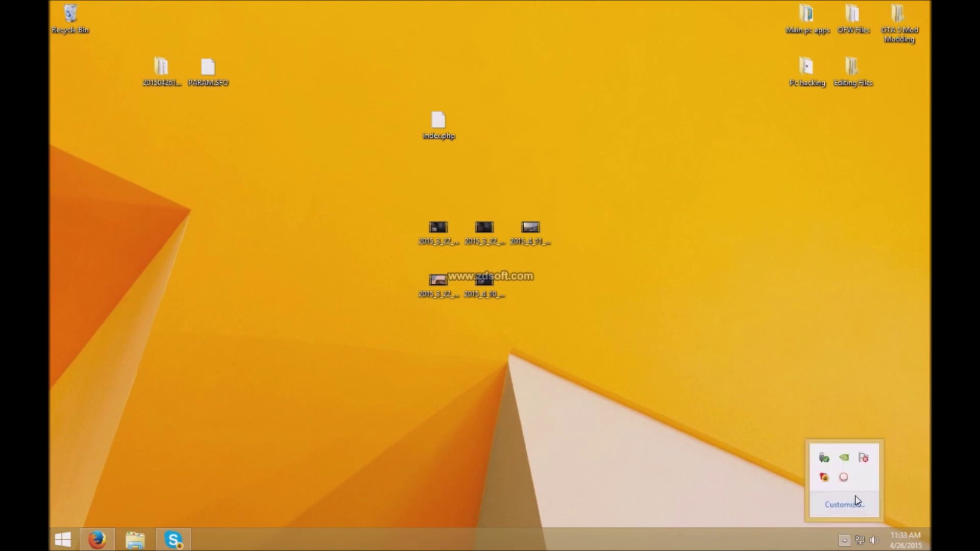
right_click(848, 483)
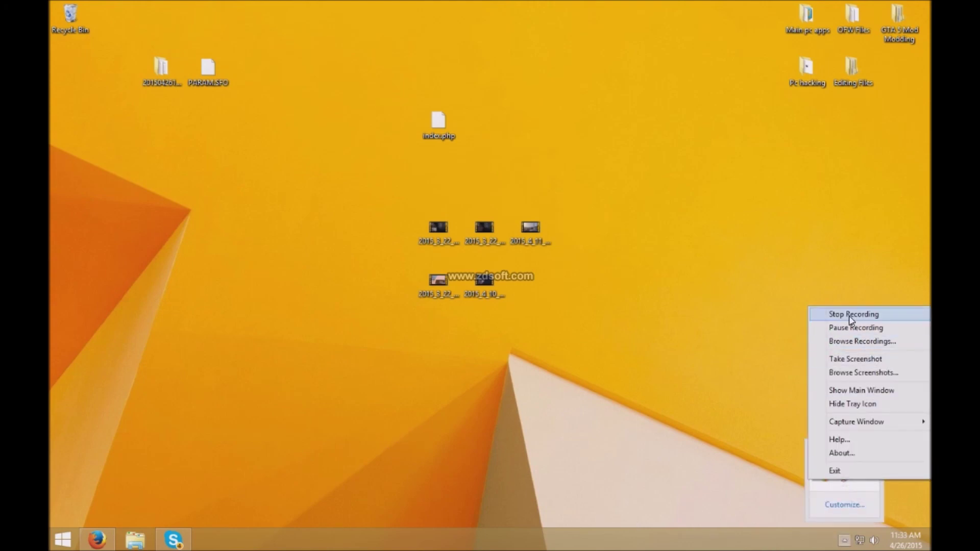